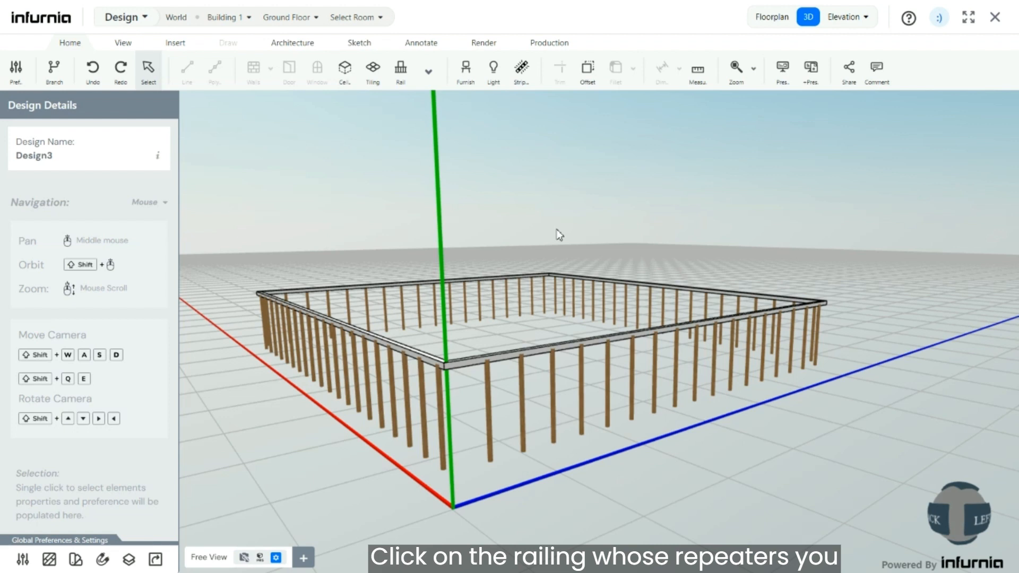
Select the railing and open the settings of its existing Repeater 1.
{"action": "left_click", "coordinate": [546, 288]}
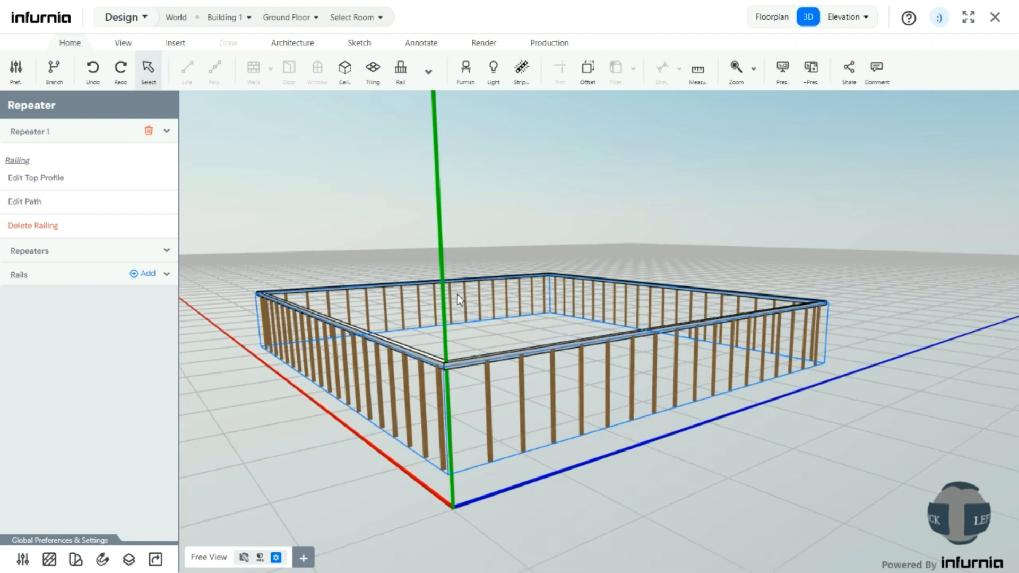
{"action": "left_click", "coordinate": [164, 252]}
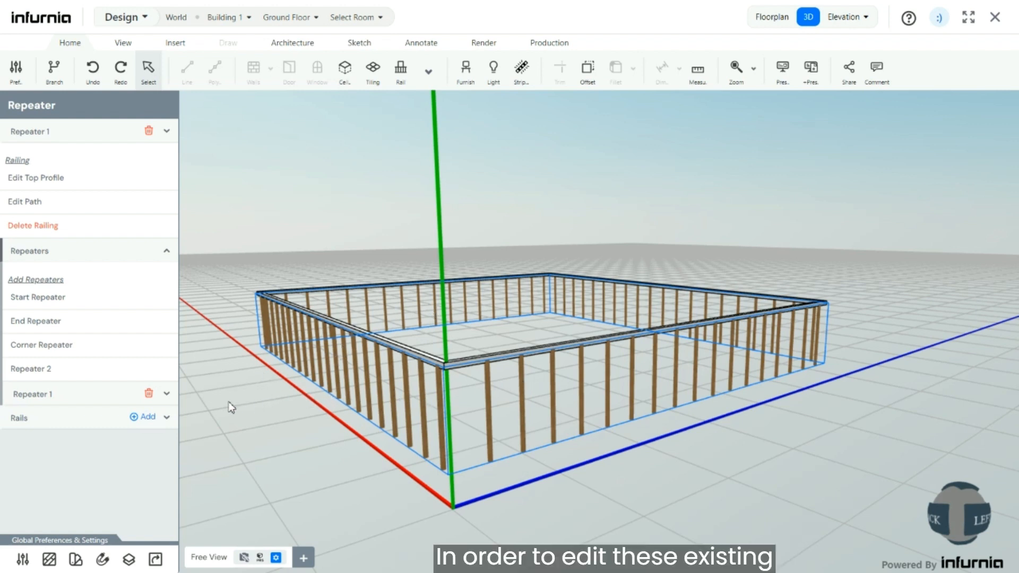
{"action": "left_click", "coordinate": [166, 395]}
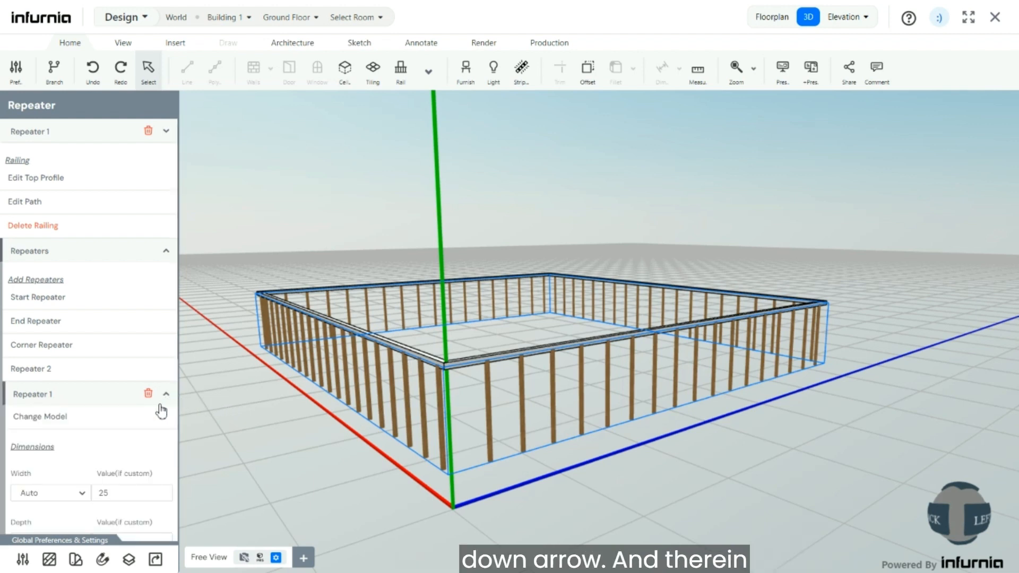
{"action": "scroll", "coordinate": [159, 410], "scroll_direction": "down", "scroll_amount": 4}
{"action": "scroll", "coordinate": [156, 410], "scroll_direction": "down", "scroll_amount": 1}
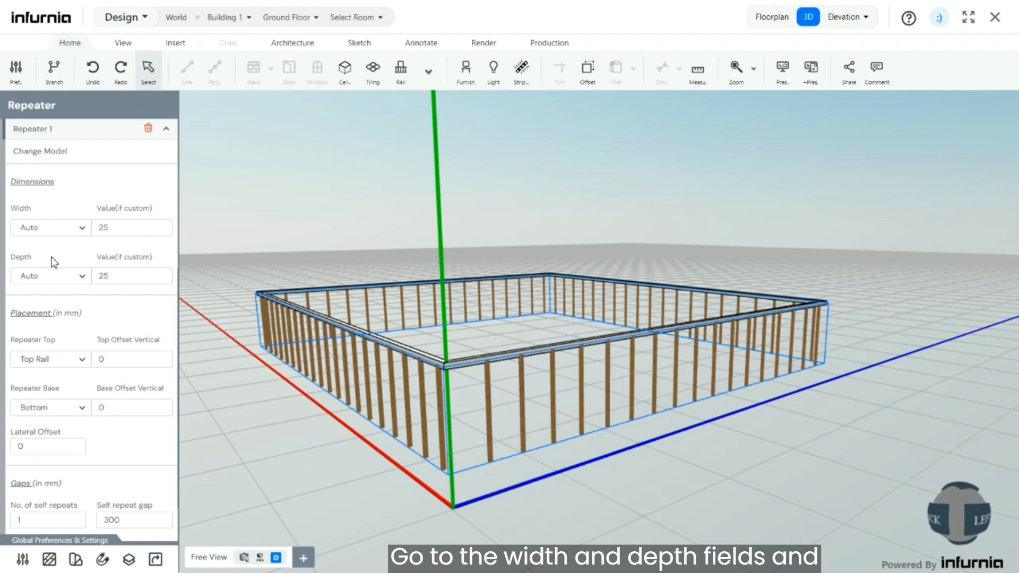
Switch both the width and the depth of Repeater 1 from automatic sizing to Custom.
{"action": "left_click", "coordinate": [82, 228]}
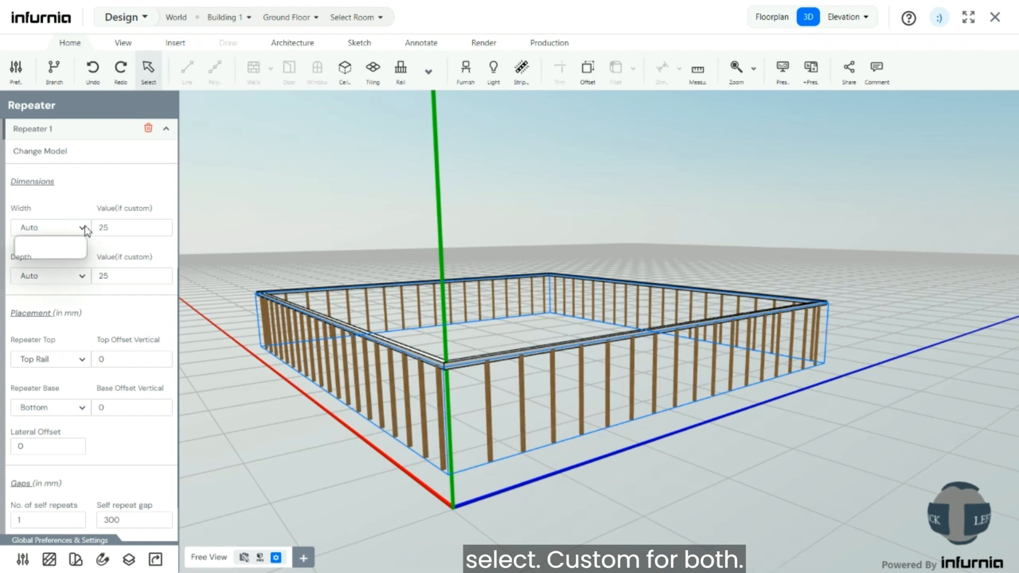
{"action": "left_click", "coordinate": [54, 254]}
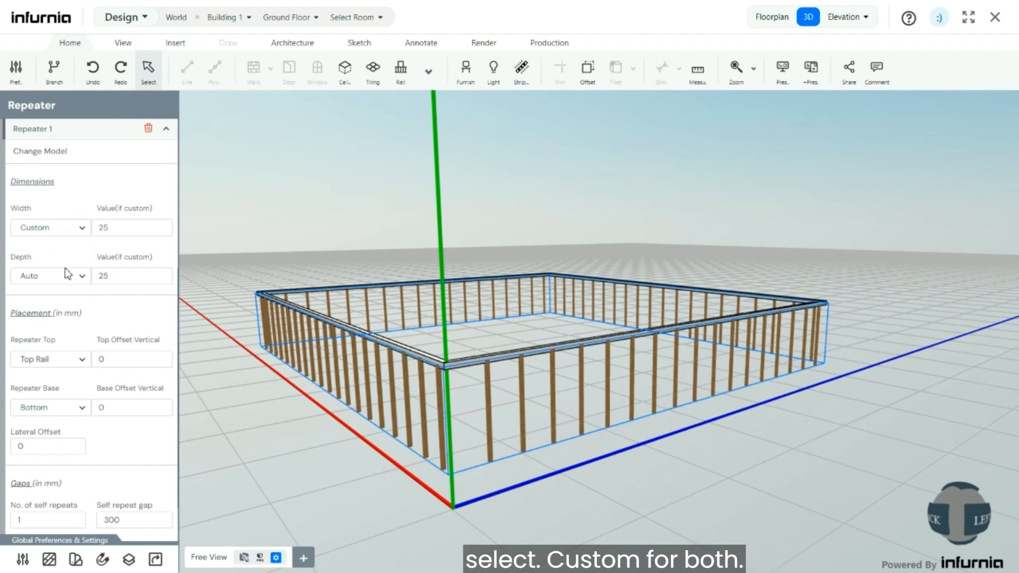
{"action": "left_click", "coordinate": [82, 276]}
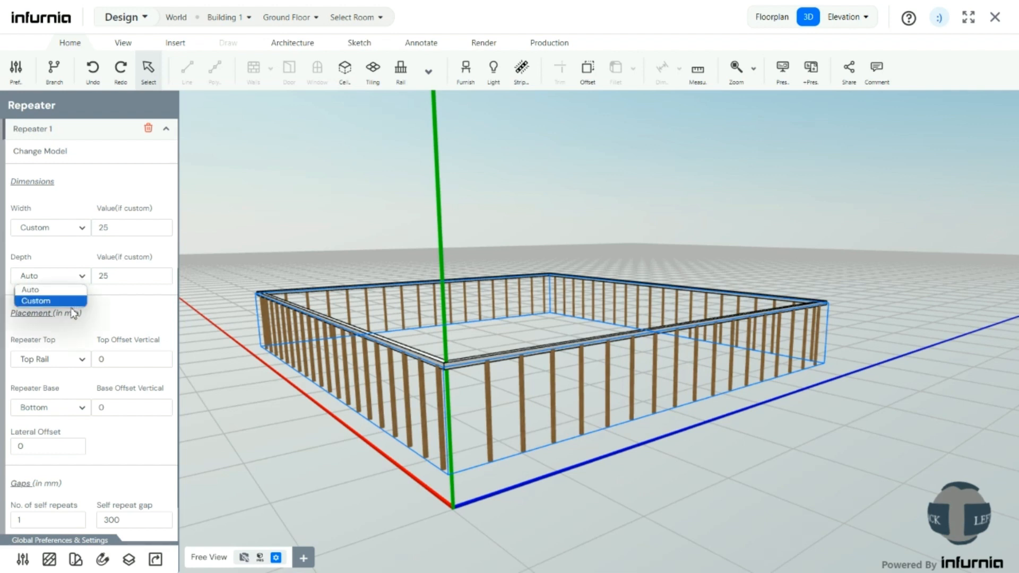
{"action": "left_click", "coordinate": [81, 301]}
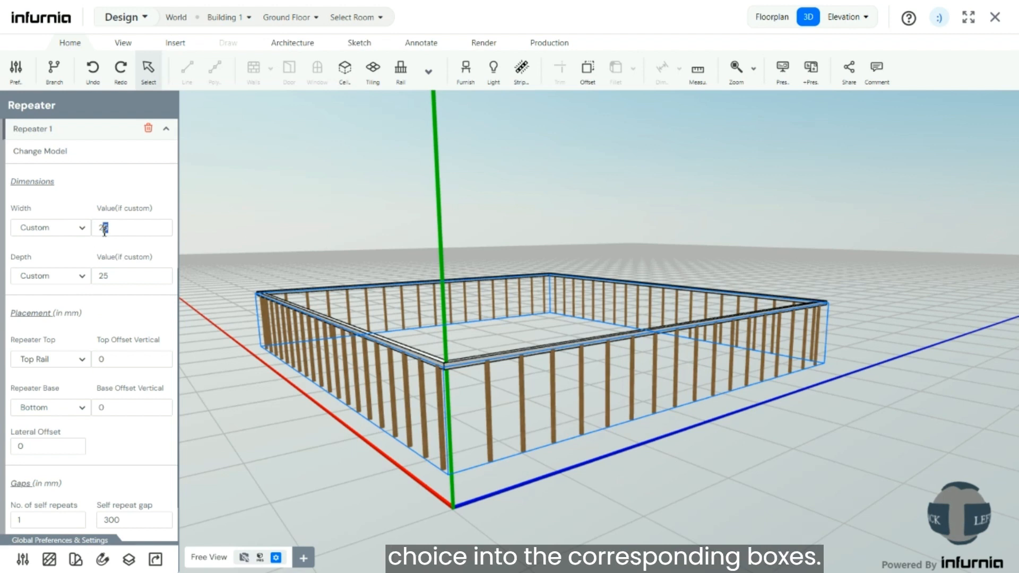
Set the custom width and the custom depth of Repeater 1 to 50 each.
{"action": "double_click", "coordinate": [98, 229]}
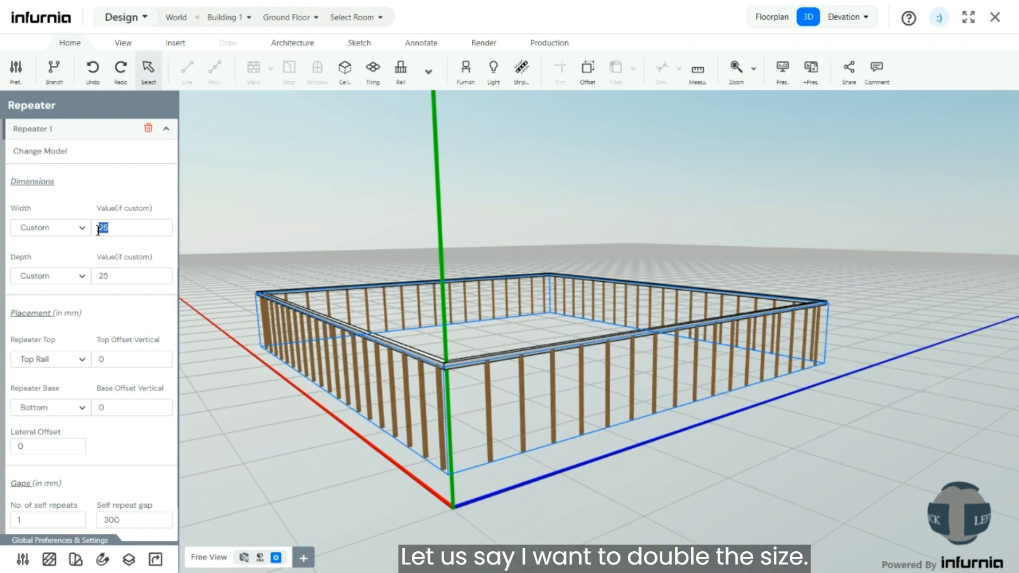
{"action": "type", "text": "50"}
{"action": "left_click", "coordinate": [98, 242]}
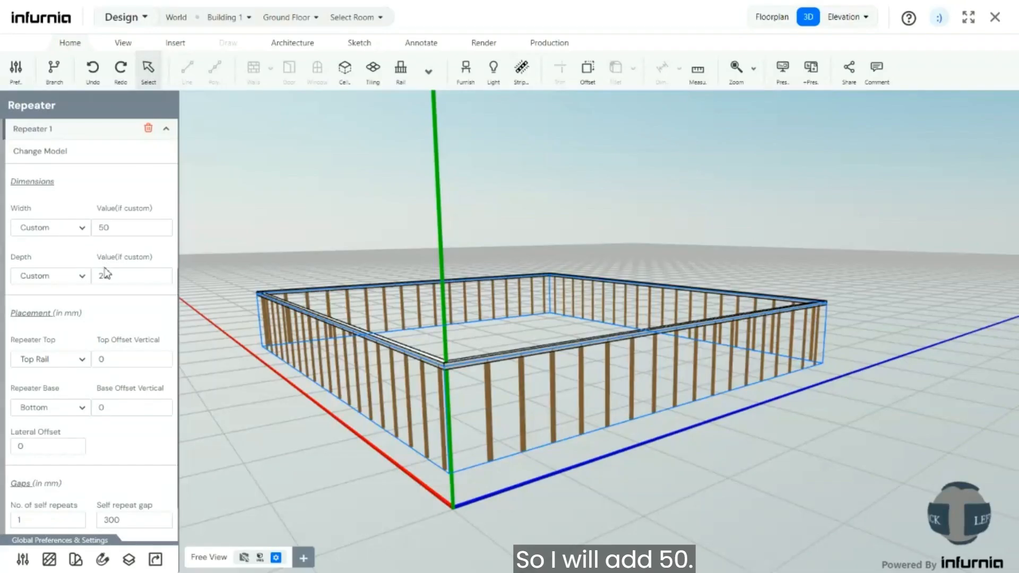
{"action": "left_click_drag", "start_coordinate": [124, 279], "coordinate": [101, 276]}
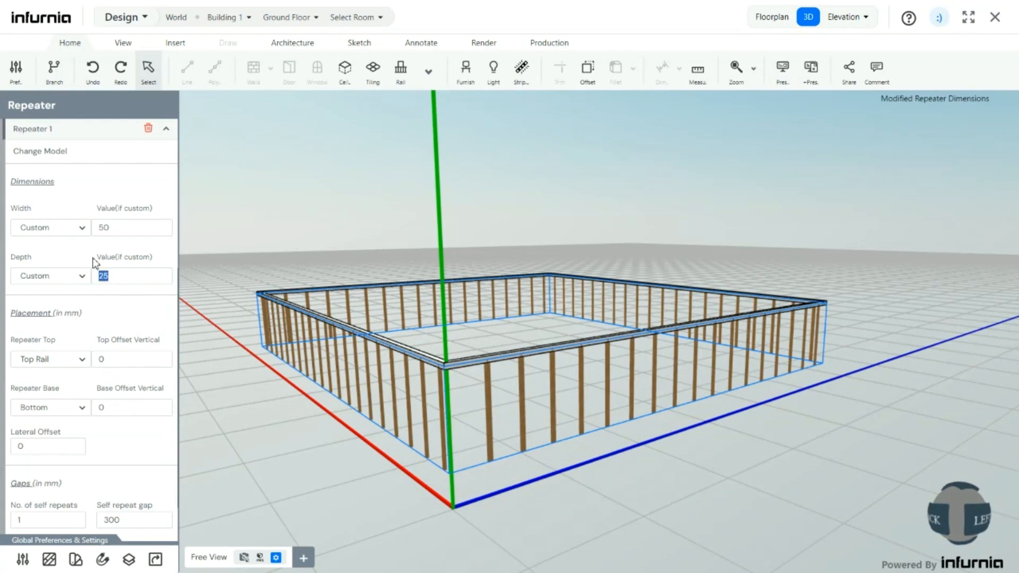
{"action": "type", "text": "50"}
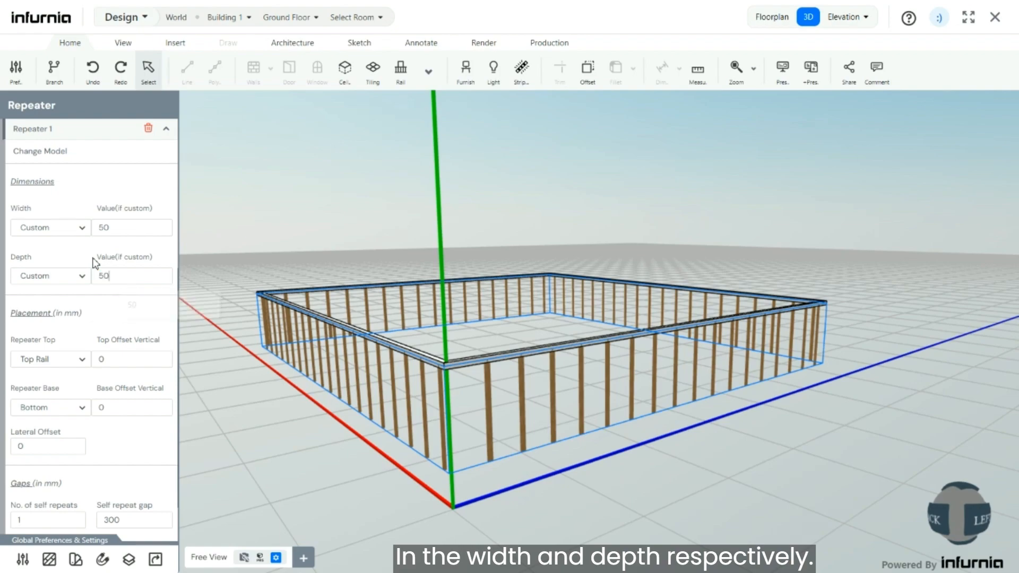
{"action": "left_click", "coordinate": [94, 262]}
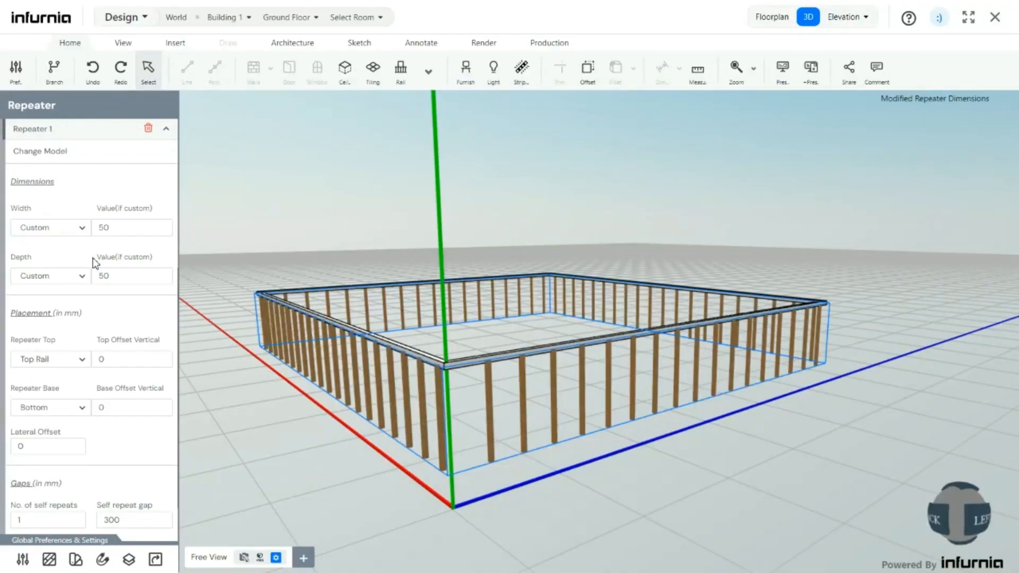
{"action": "scroll", "coordinate": [271, 405], "scroll_direction": "up", "scroll_amount": 1}
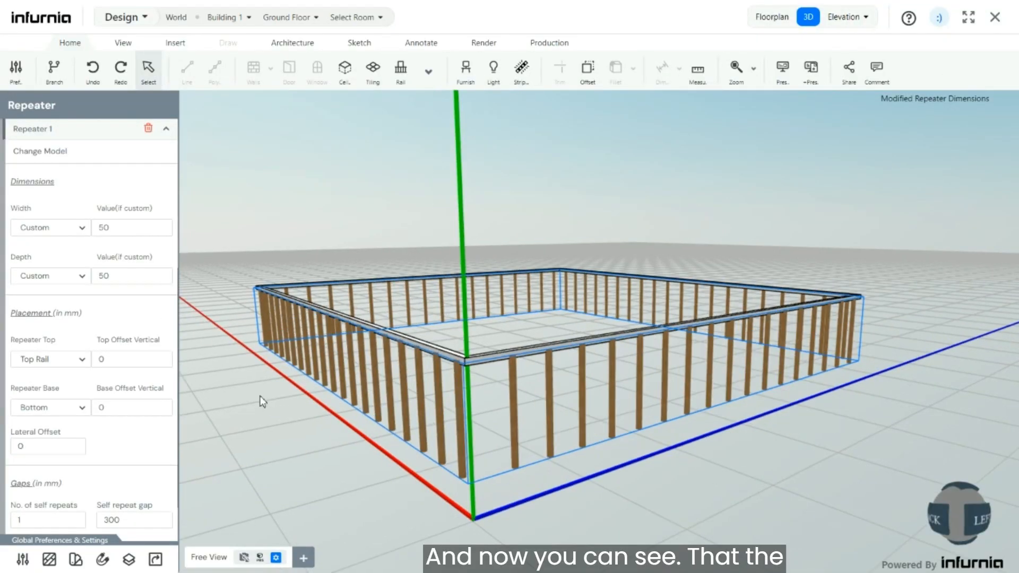
{"action": "scroll", "coordinate": [257, 391], "scroll_direction": "up", "scroll_amount": 1}
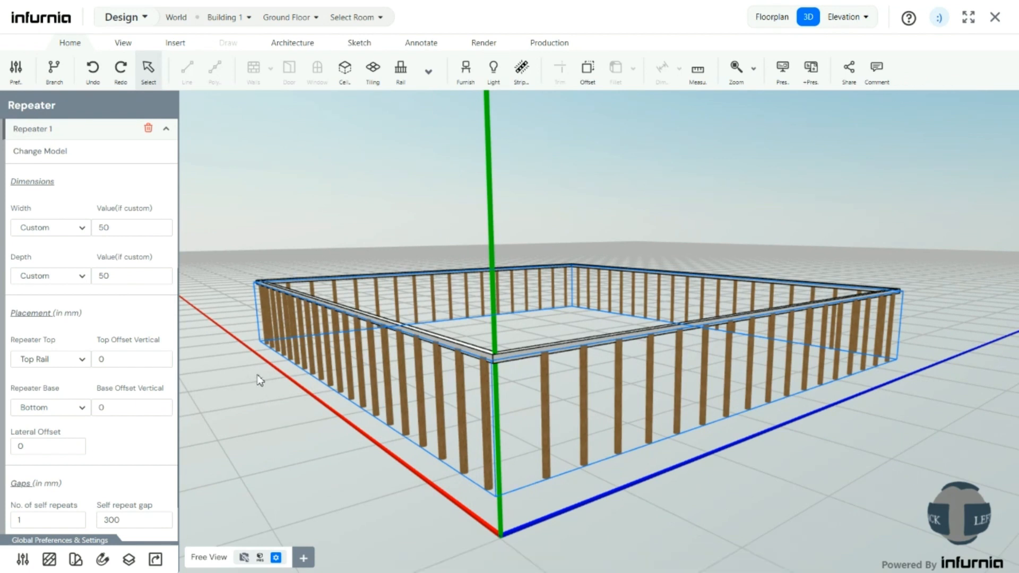
Set the top vertical offset of Repeater 1 to 600 mm, measured from the top rail.
{"action": "scroll", "coordinate": [90, 326], "scroll_direction": "down", "scroll_amount": 1}
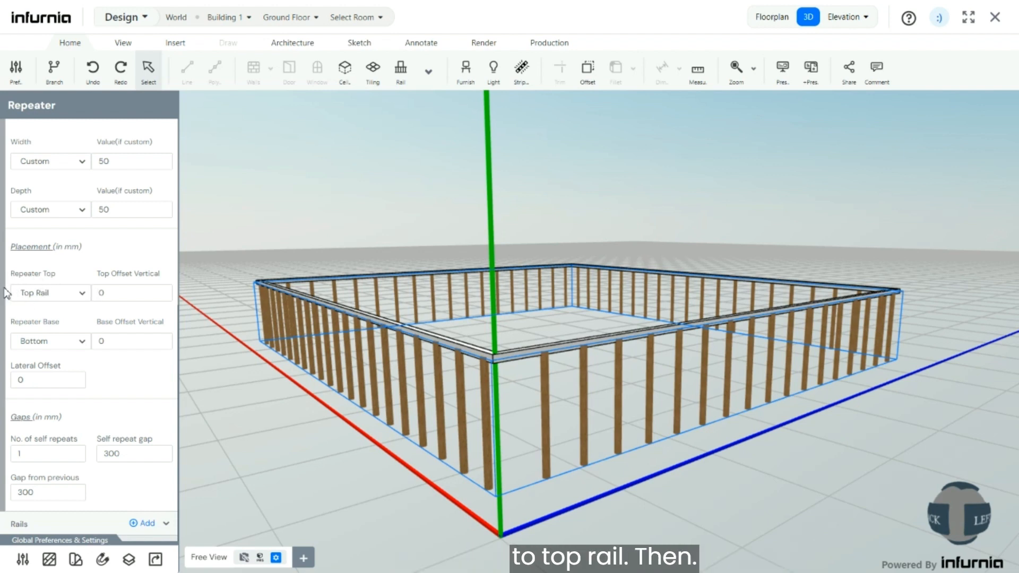
{"action": "double_click", "coordinate": [100, 291]}
{"action": "type", "text": "600"}
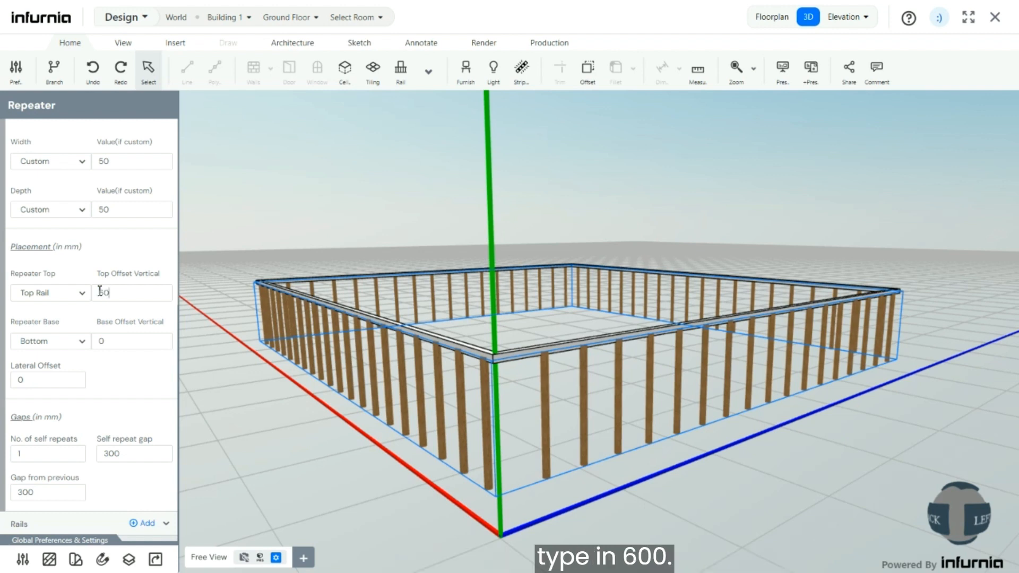
{"action": "key", "text": "Return"}
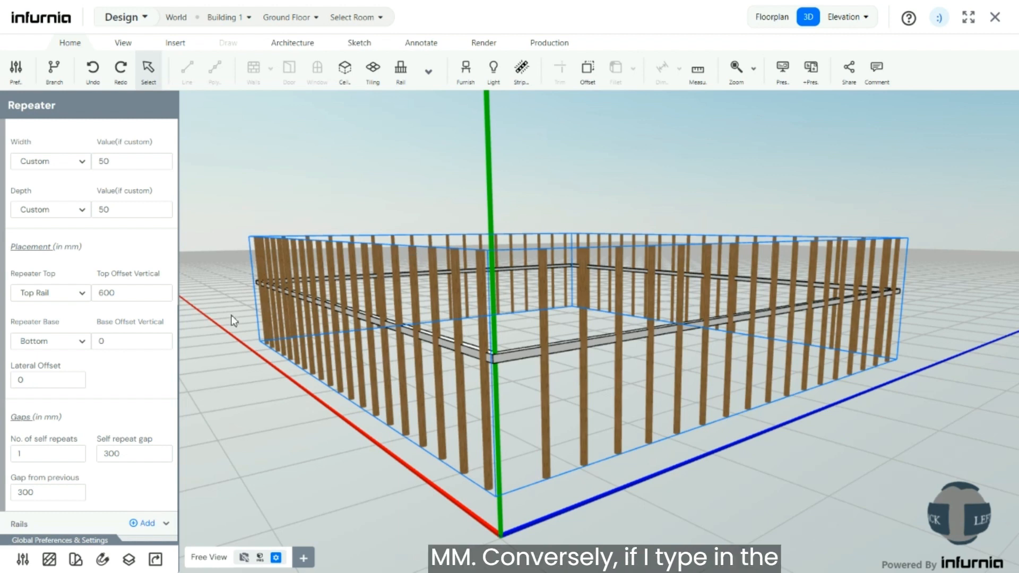
Try a top vertical offset of -600 mm for Repeater 1 and reset it to 0.
{"action": "left_click", "coordinate": [100, 293]}
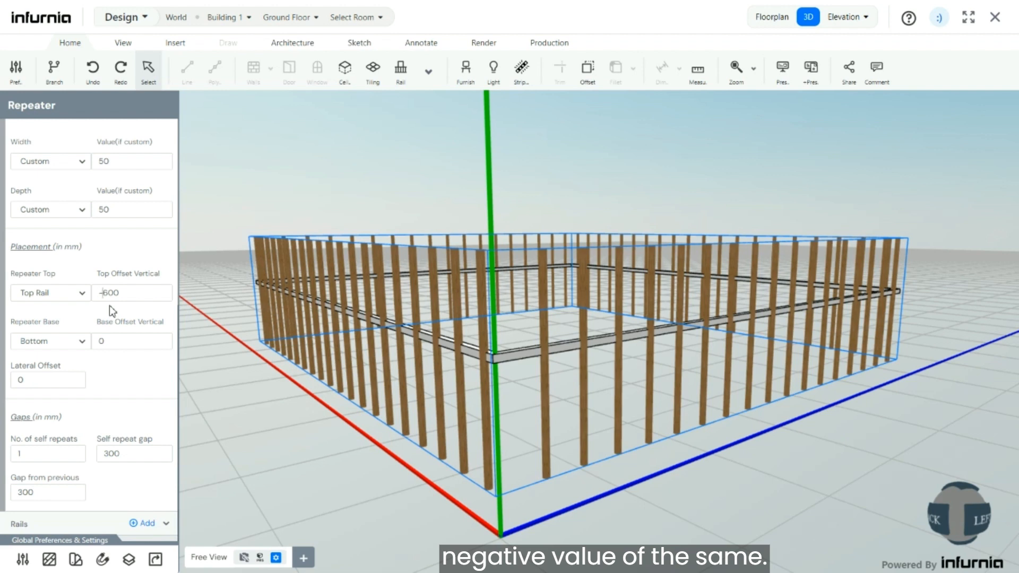
{"action": "key", "text": "Return"}
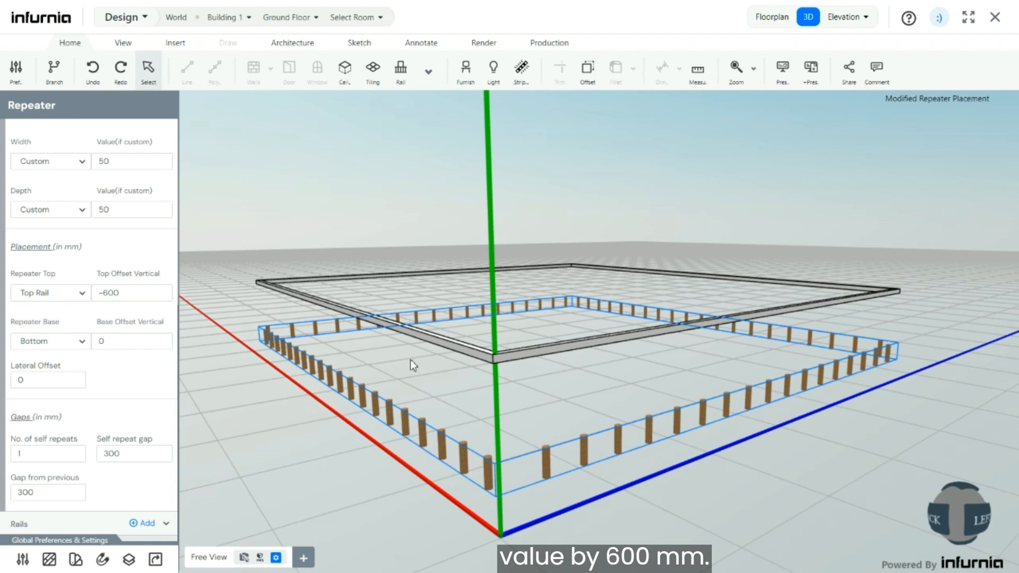
{"action": "left_click_drag", "start_coordinate": [126, 297], "coordinate": [97, 295]}
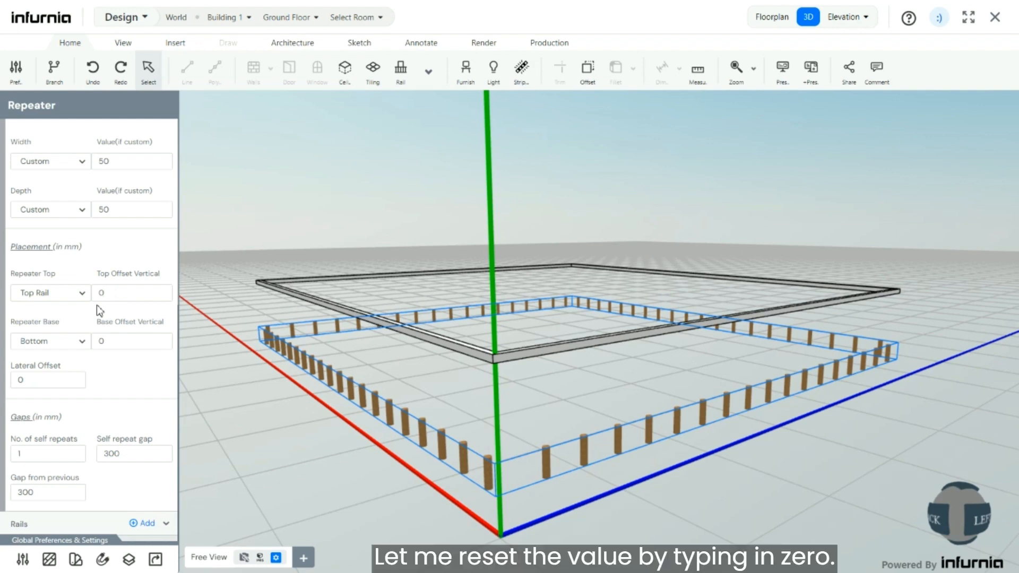
{"action": "key", "text": "Return"}
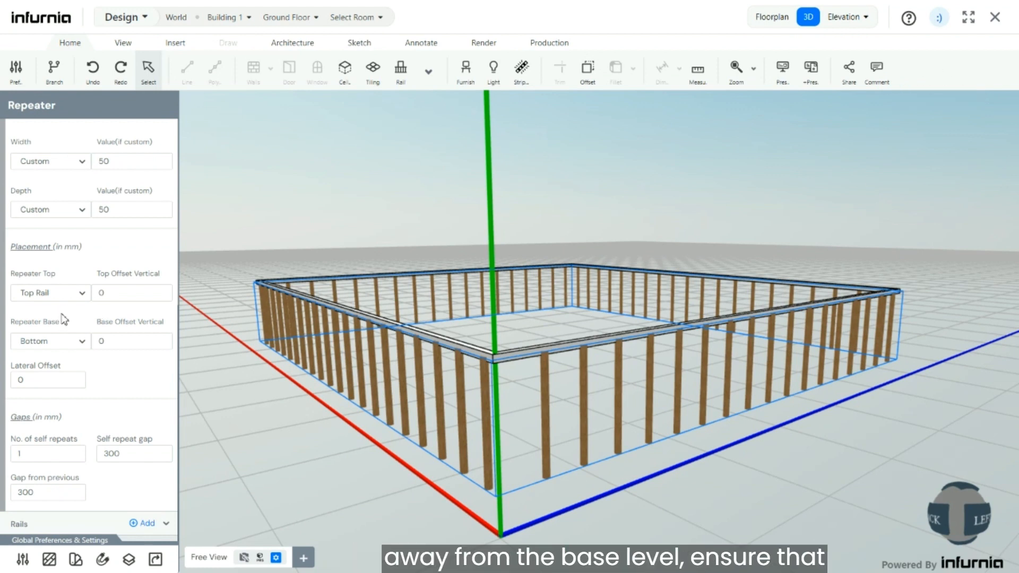
Keep Bottom as the base reference of Repeater 1 and set its base vertical offset to 600 mm.
{"action": "left_click", "coordinate": [79, 342]}
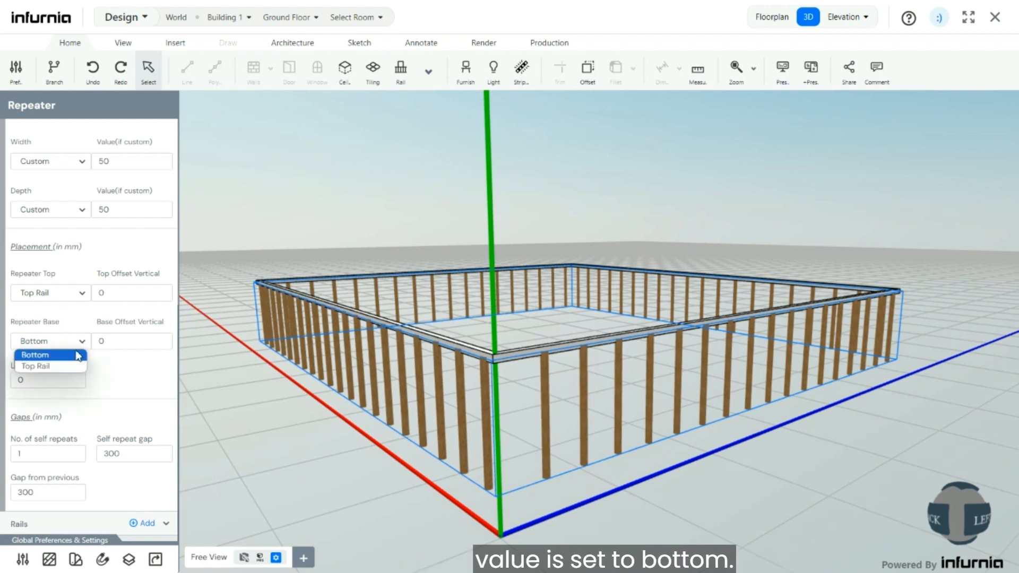
{"action": "left_click", "coordinate": [79, 355]}
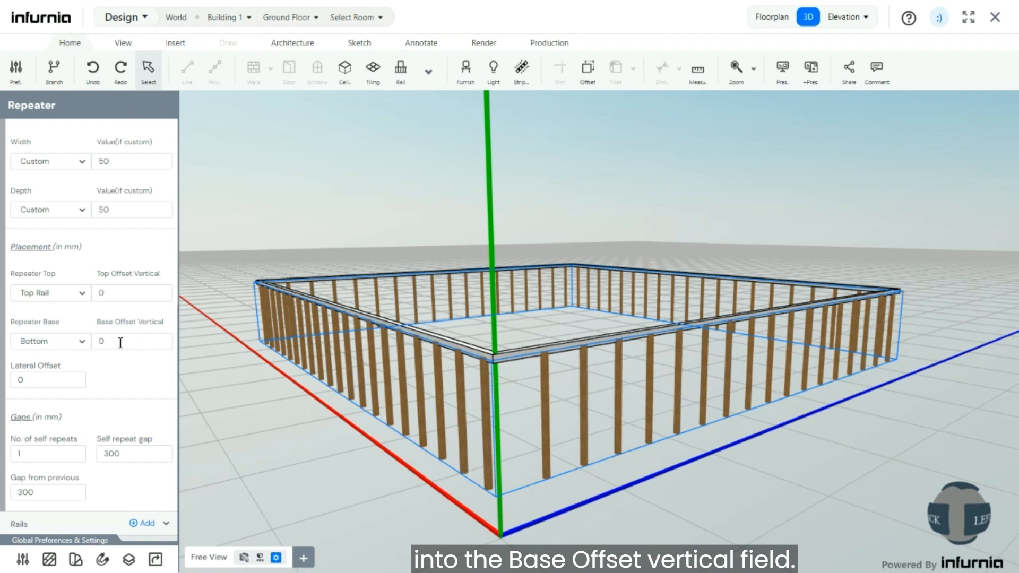
{"action": "left_click_drag", "start_coordinate": [109, 341], "coordinate": [98, 343]}
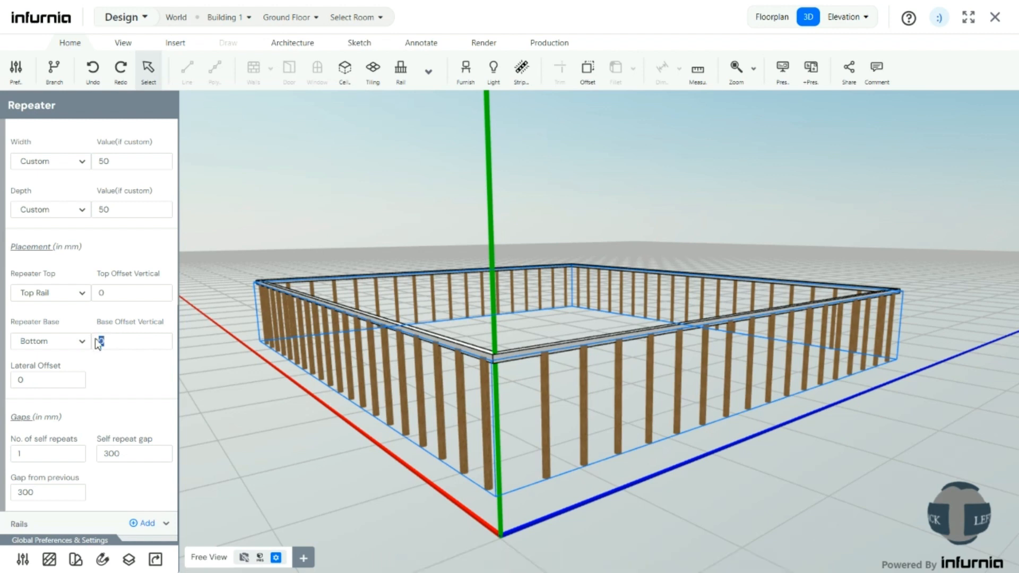
{"action": "type", "text": "6"}
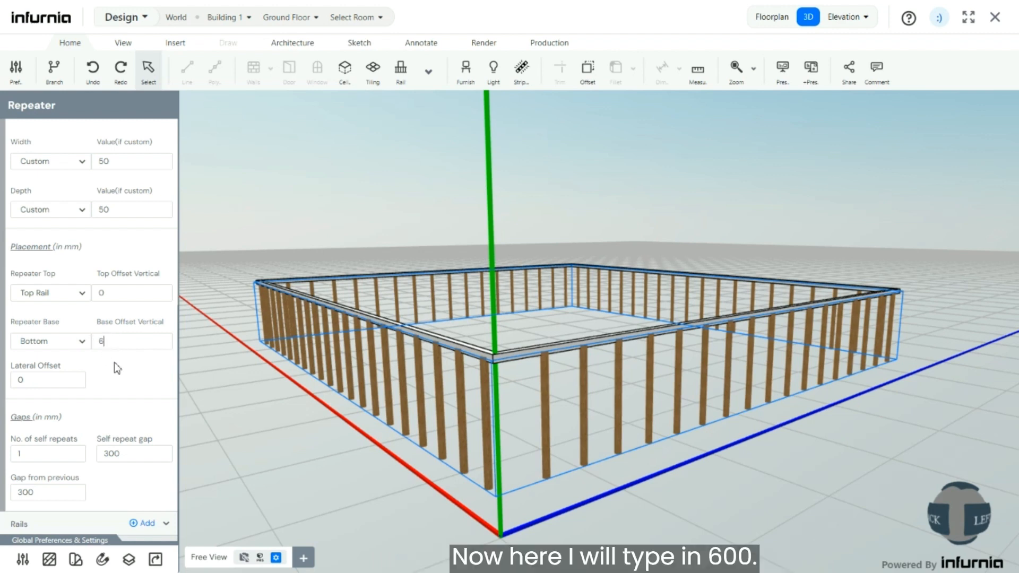
{"action": "type", "text": "00"}
{"action": "left_click", "coordinate": [114, 362]}
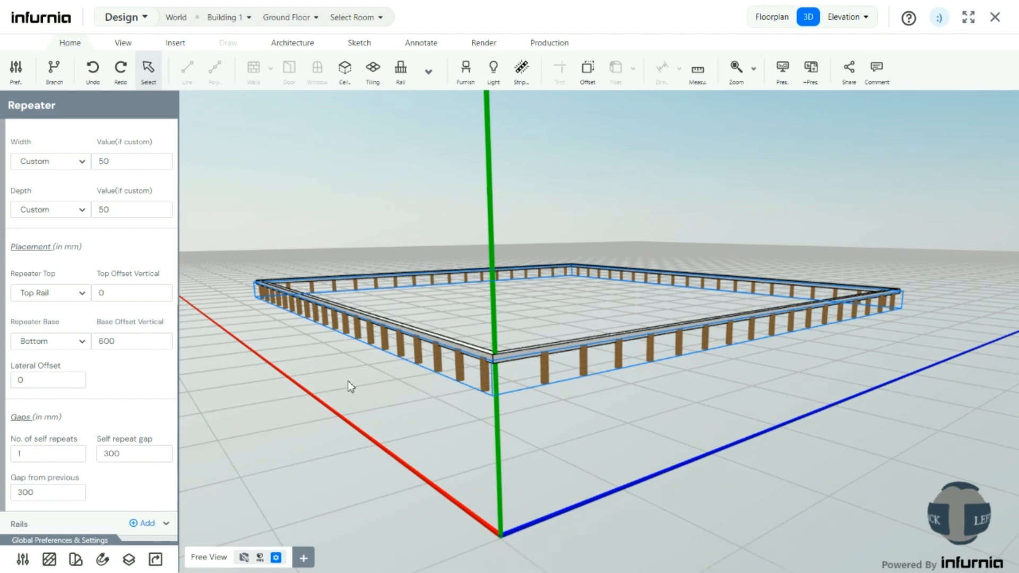
Try a base vertical offset of -600 mm for Repeater 1 and reset it to 0.
{"action": "double_click", "coordinate": [121, 342]}
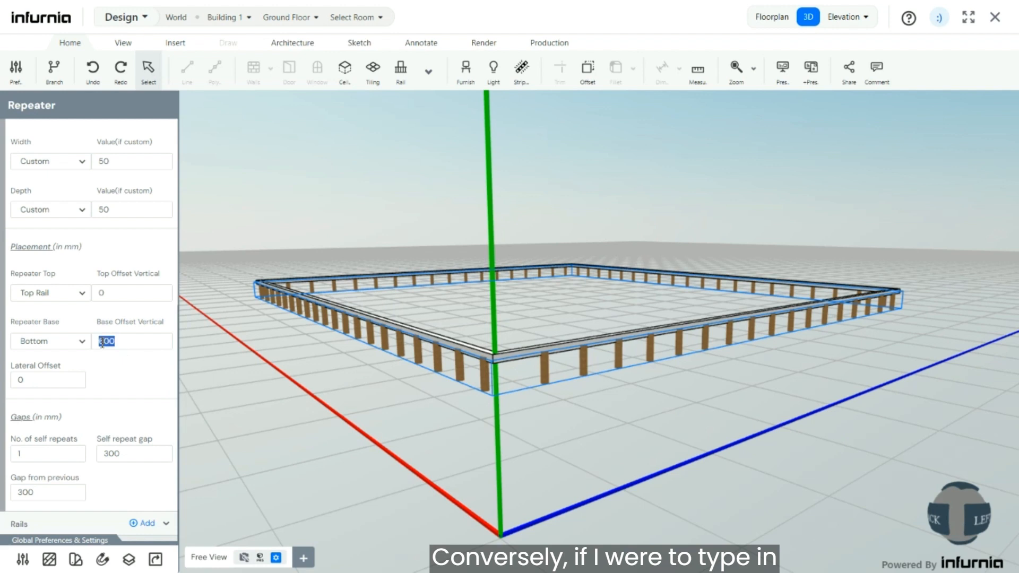
{"action": "type", "text": "-600"}
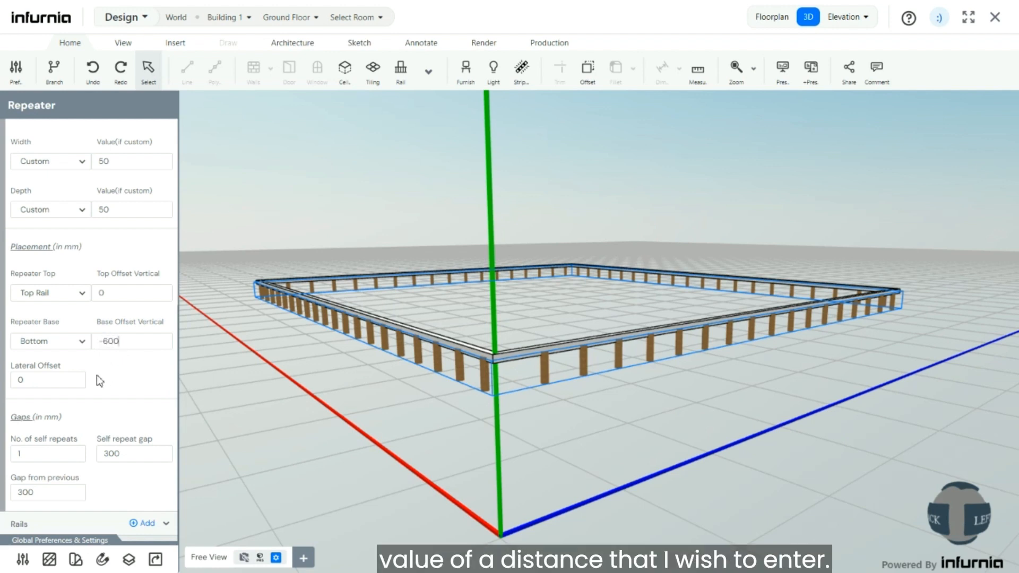
{"action": "left_click", "coordinate": [105, 373]}
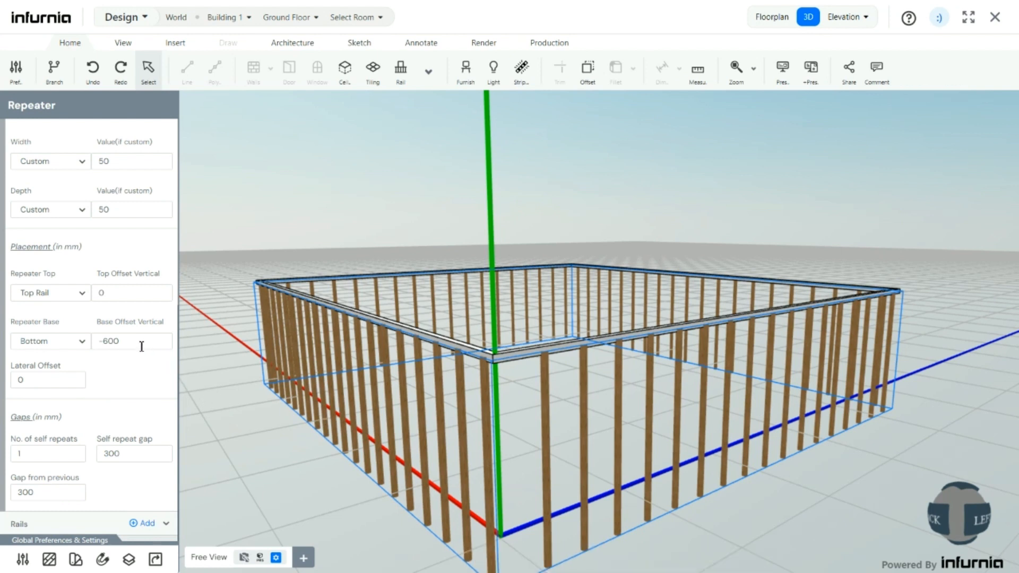
{"action": "left_click_drag", "start_coordinate": [141, 346], "coordinate": [98, 341]}
{"action": "type", "text": "0"}
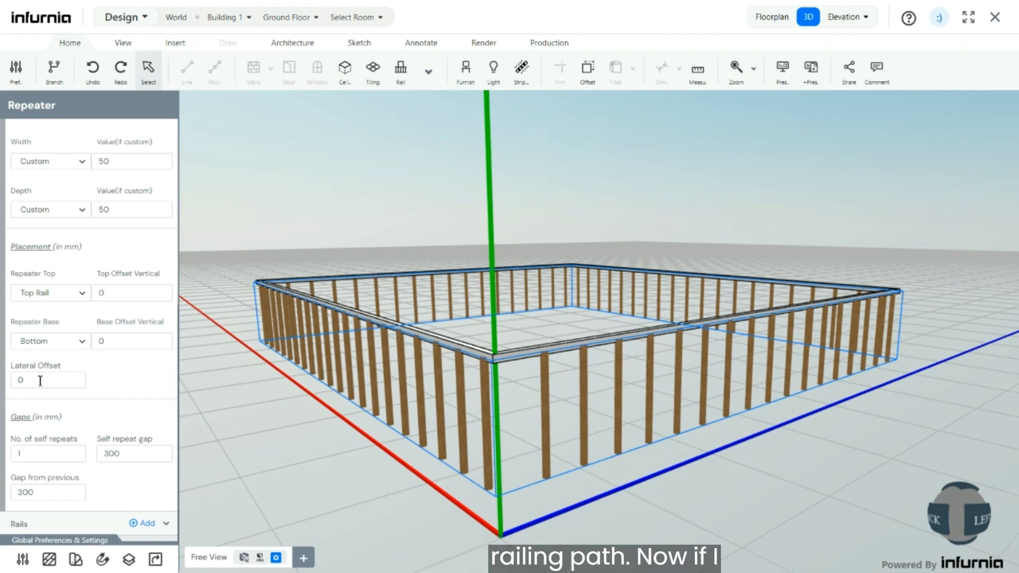
Set the lateral offset of Repeater 1 from the railing path to 500 mm.
{"action": "double_click", "coordinate": [20, 380]}
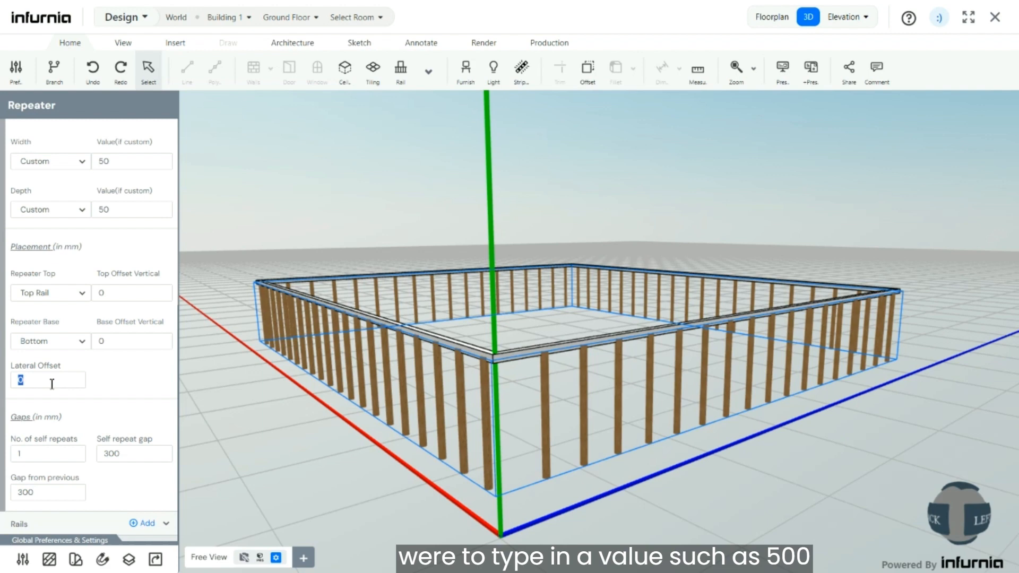
{"action": "type", "text": "500"}
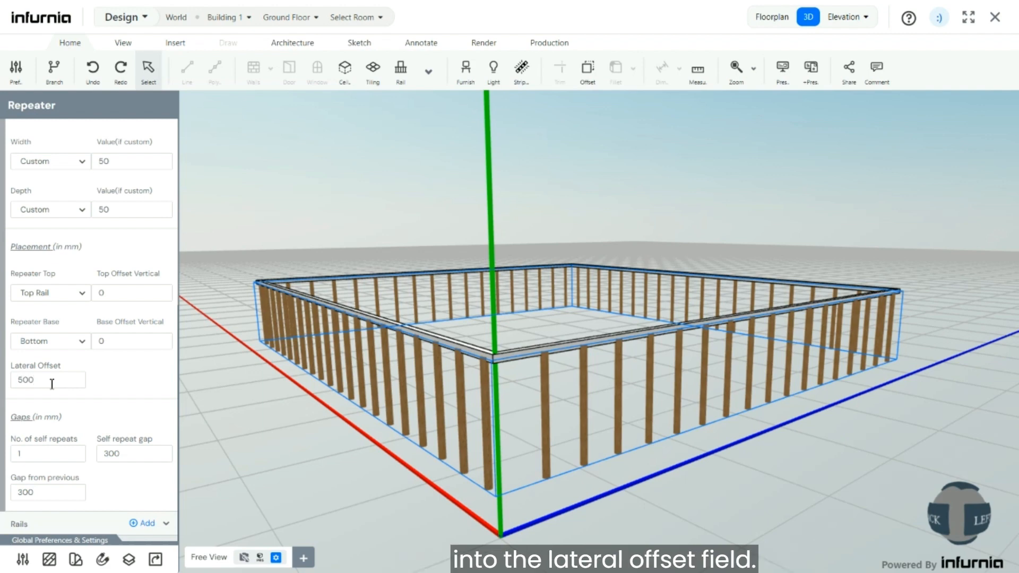
{"action": "key", "text": "Return"}
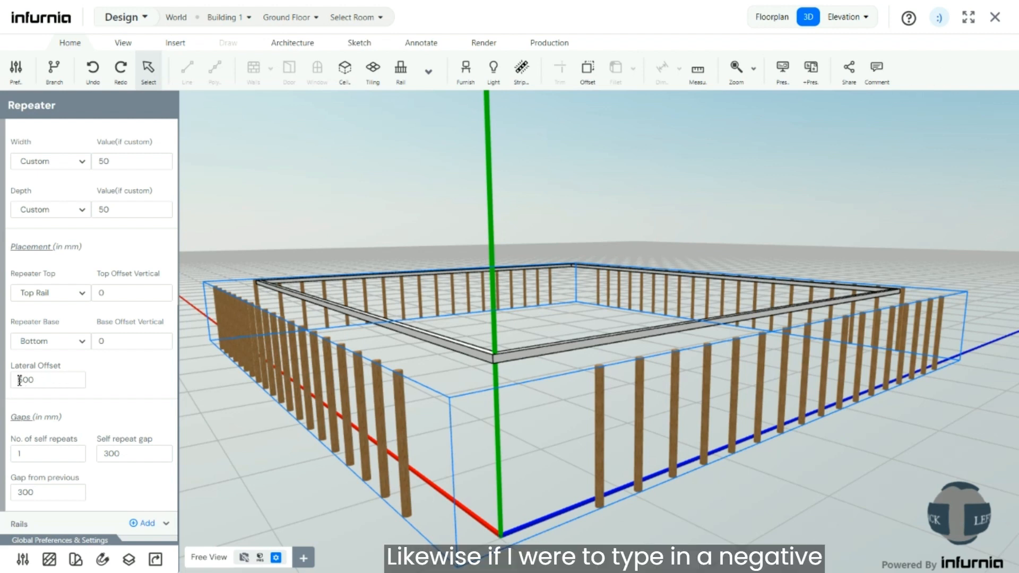
Try a lateral offset of -300 mm for Repeater 1 and reset the offset to 0.
{"action": "left_click_drag", "start_coordinate": [16, 380], "coordinate": [41, 384]}
{"action": "type", "text": "-300"}
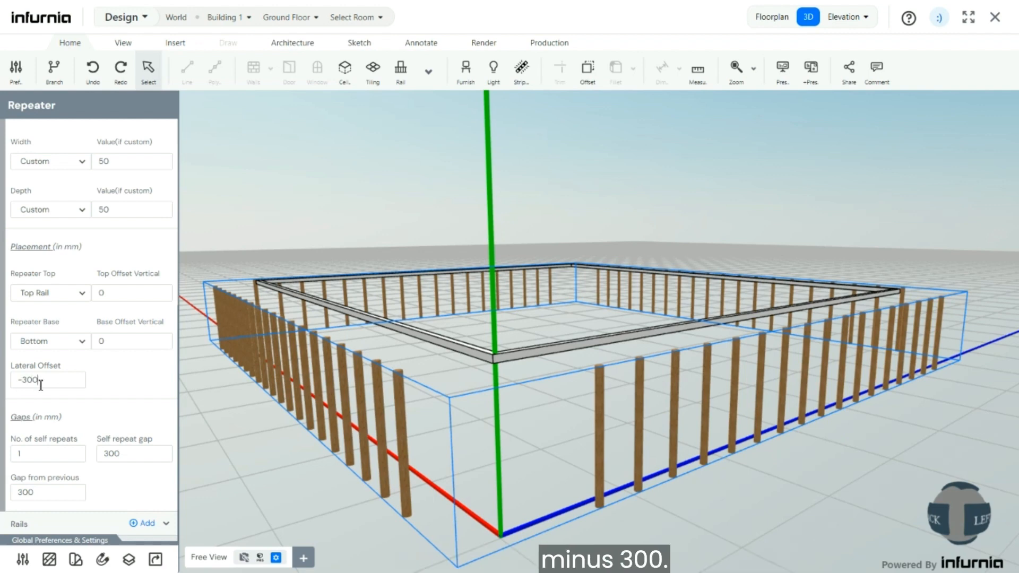
{"action": "key", "text": "Return"}
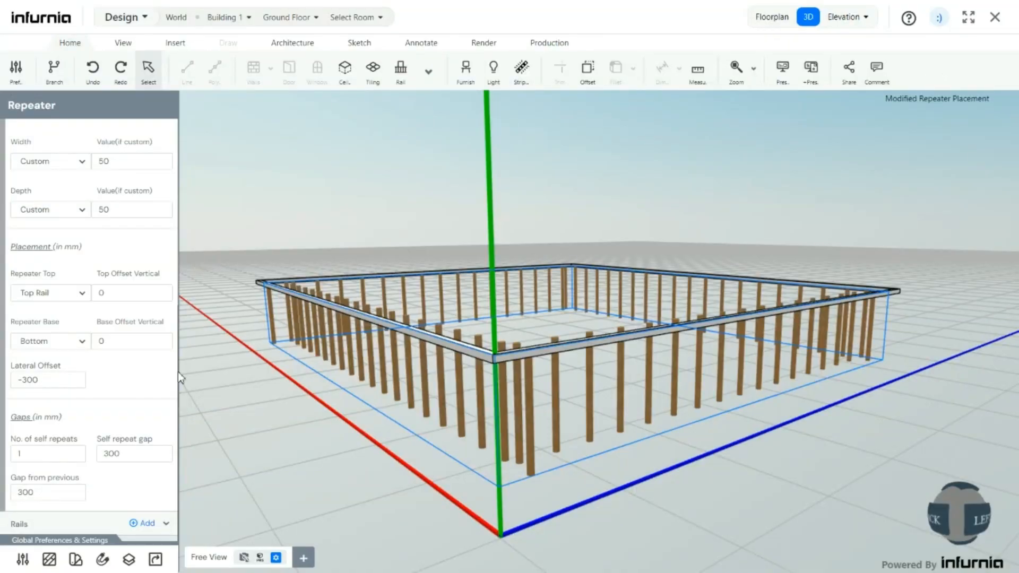
{"action": "scroll", "coordinate": [583, 335], "scroll_direction": "up", "scroll_amount": 3}
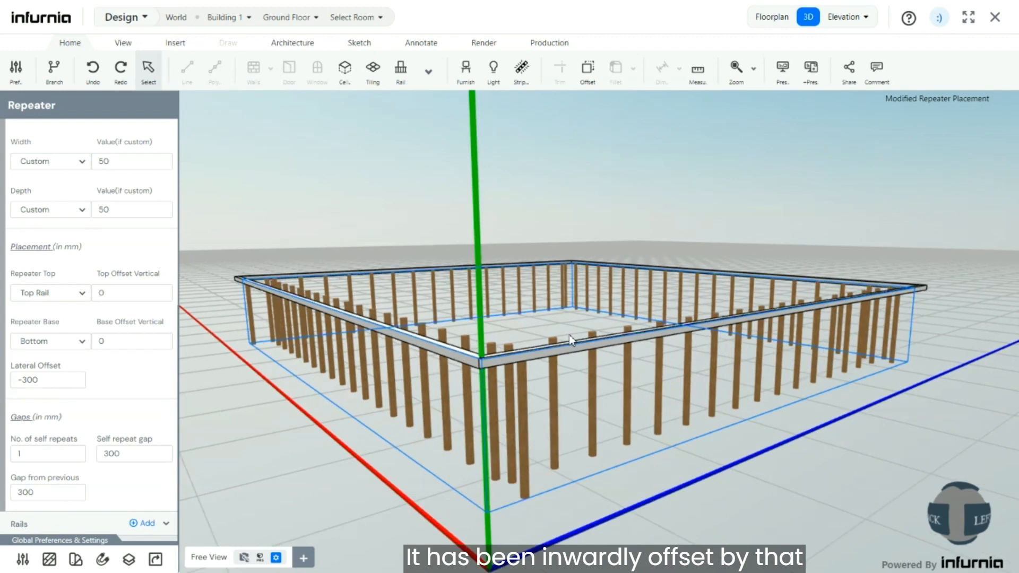
{"action": "left_click_drag", "start_coordinate": [574, 386], "coordinate": [590, 349]}
{"action": "double_click", "coordinate": [56, 380]}
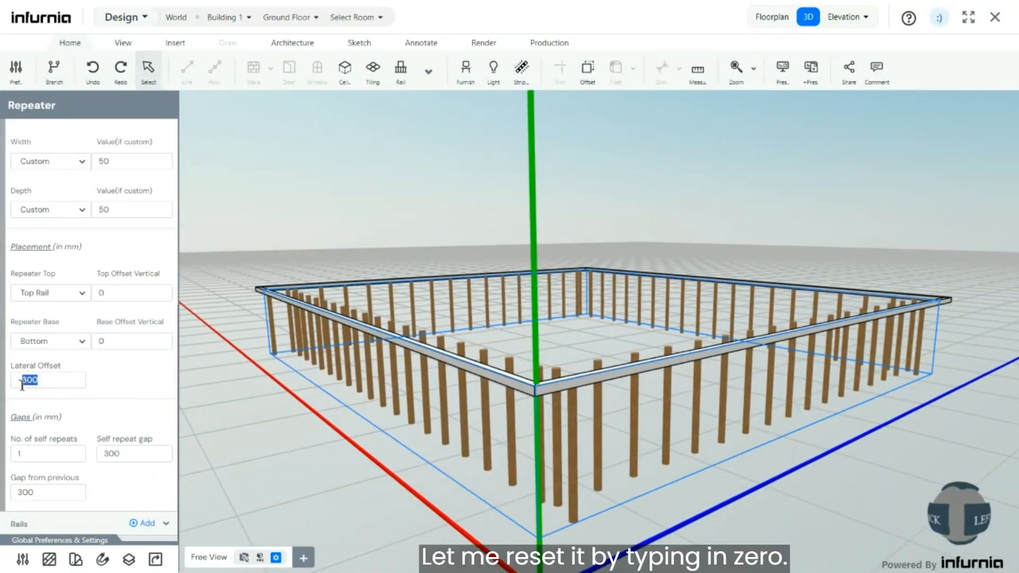
{"action": "type", "text": "0"}
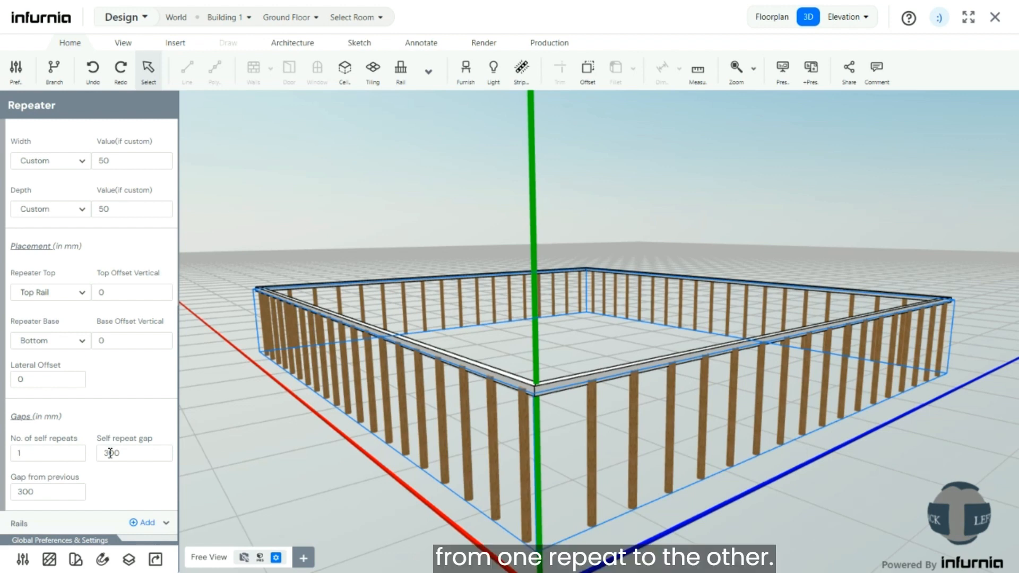
Set both the self repeat gap and the gap from previous of Repeater 1 to 600 mm.
{"action": "left_click_drag", "start_coordinate": [110, 453], "coordinate": [100, 453]}
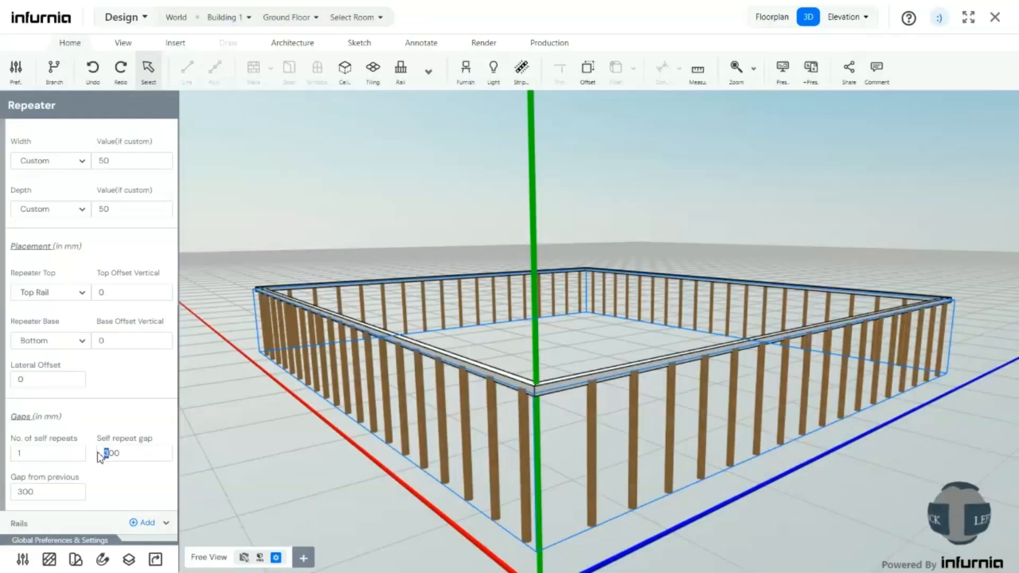
{"action": "type", "text": "6"}
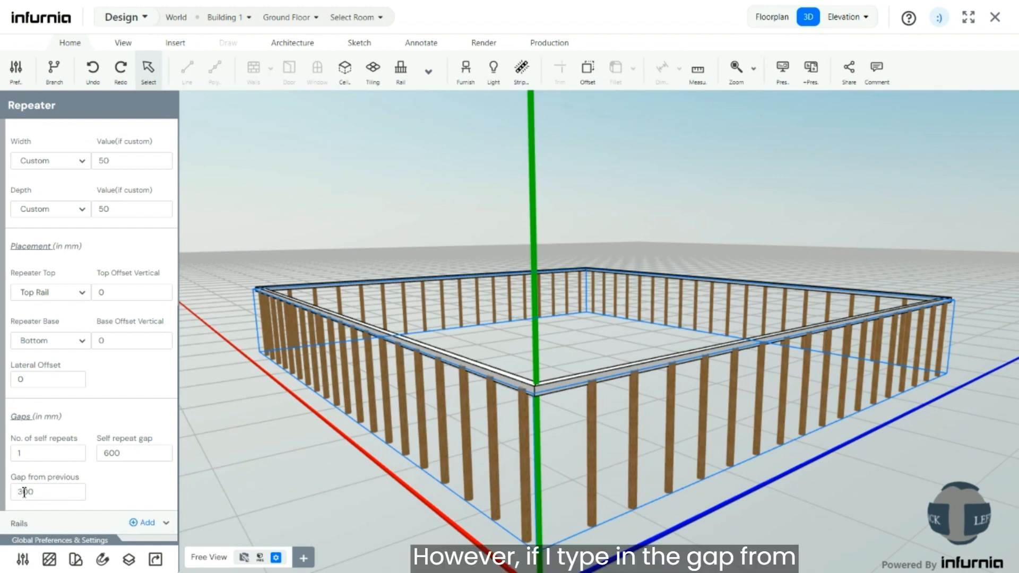
{"action": "left_click_drag", "start_coordinate": [23, 491], "coordinate": [19, 492]}
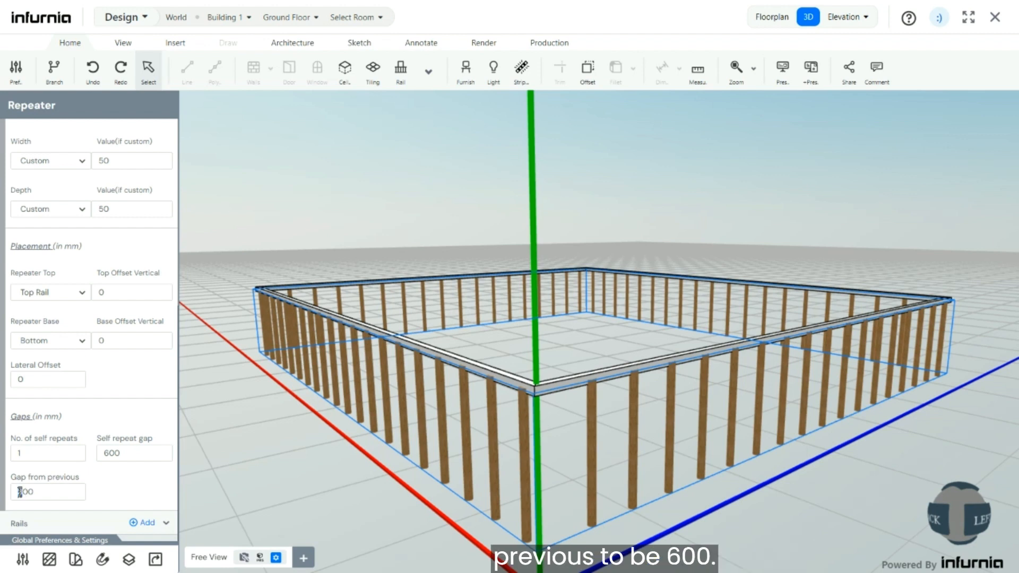
{"action": "type", "text": "6"}
{"action": "key", "text": "Return"}
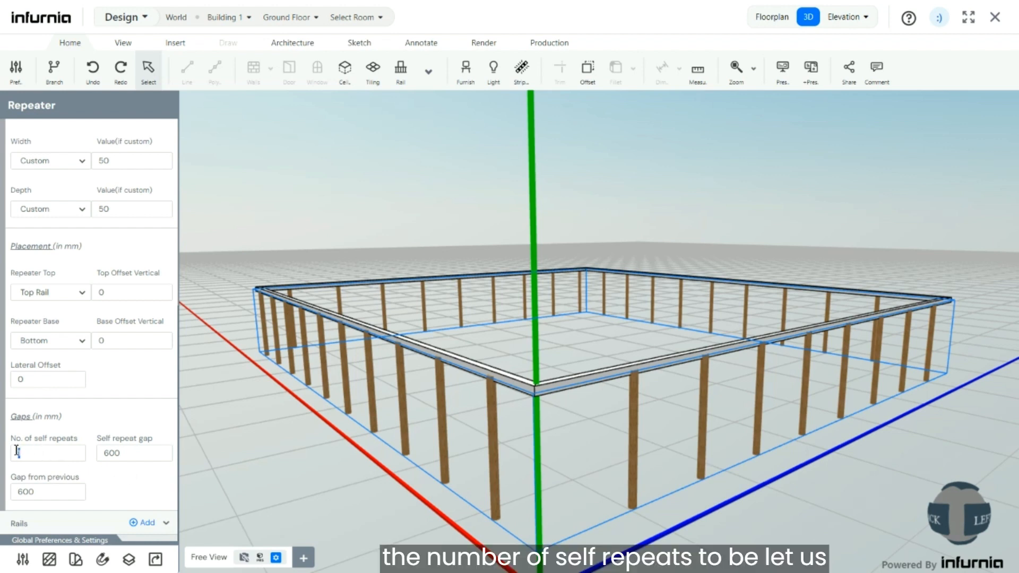
Set the number of self repeats of Repeater 1 to 2 with a self repeat gap of 300 mm.
{"action": "type", "text": "2"}
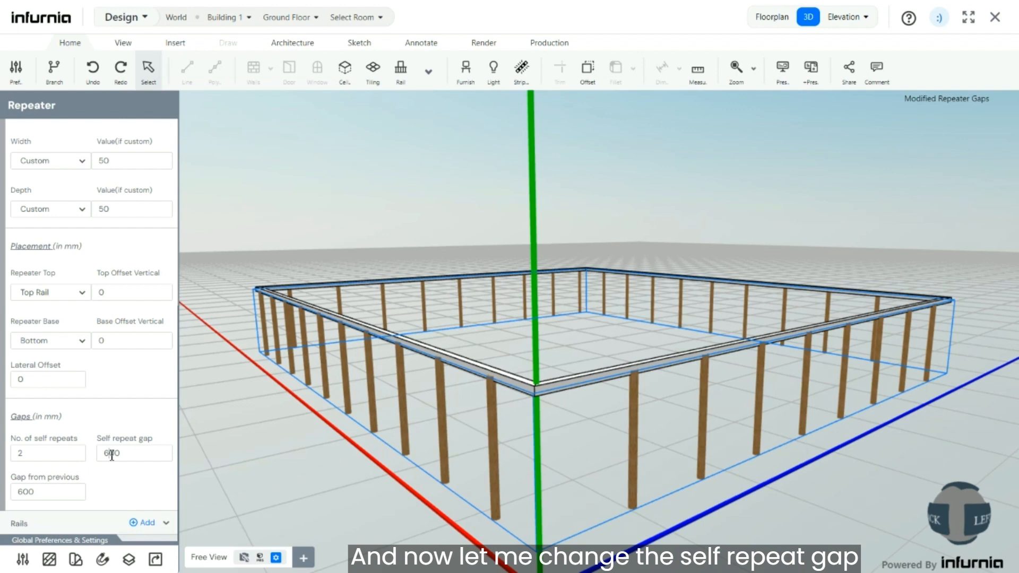
{"action": "left_click_drag", "start_coordinate": [112, 454], "coordinate": [105, 453]}
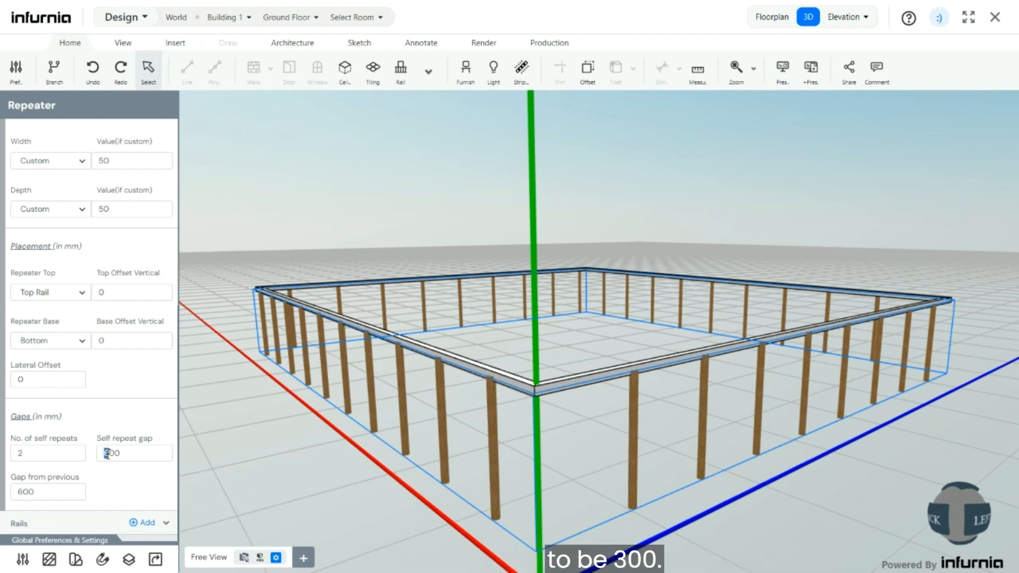
{"action": "type", "text": "3"}
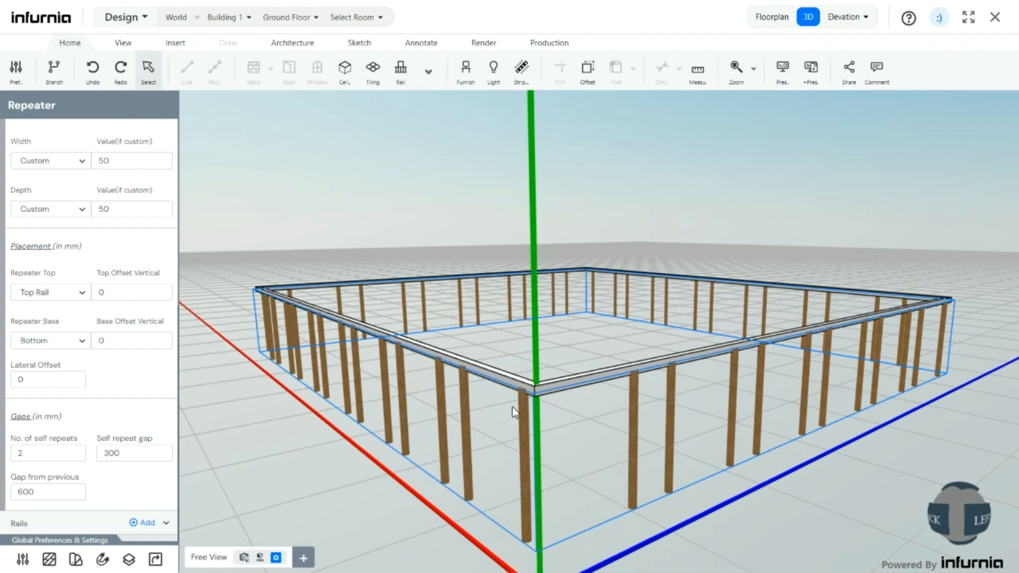
Change the model of Repeater 1 to baluster 4, keeping the Baluster category.
{"action": "scroll", "coordinate": [60, 415], "scroll_direction": "up", "scroll_amount": 2}
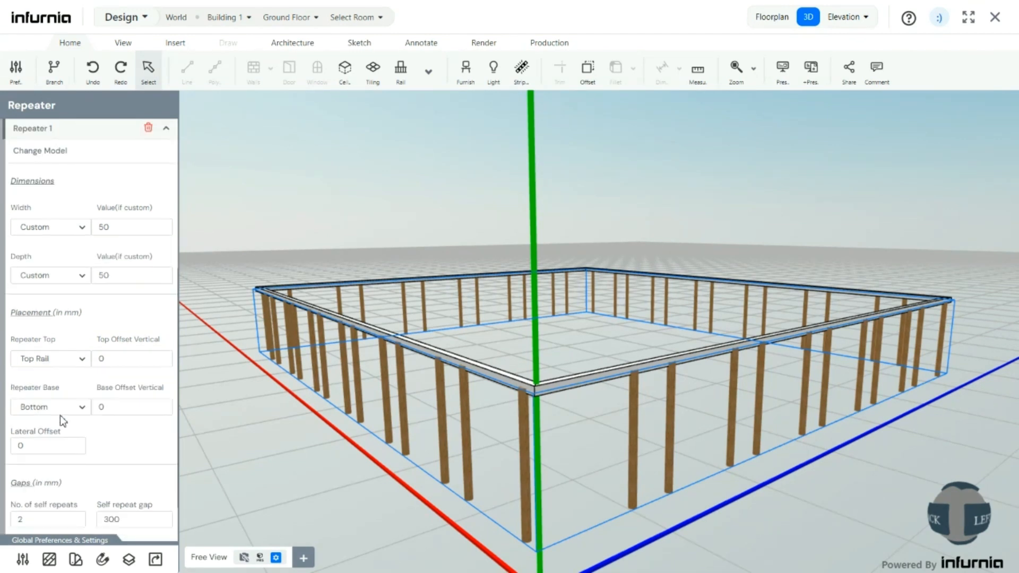
{"action": "scroll", "coordinate": [59, 415], "scroll_direction": "up", "scroll_amount": 2}
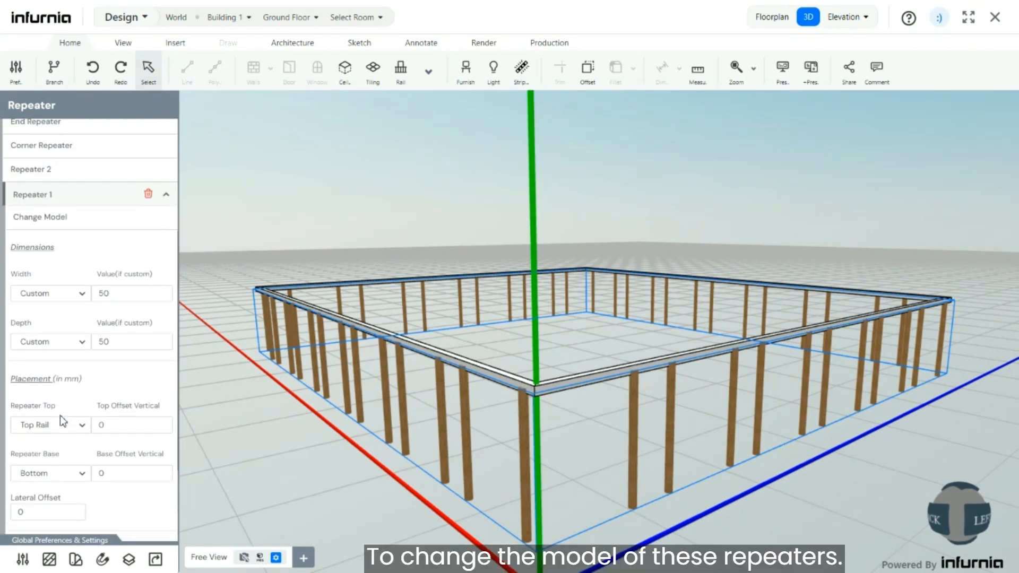
{"action": "scroll", "coordinate": [76, 453], "scroll_direction": "up", "scroll_amount": 2}
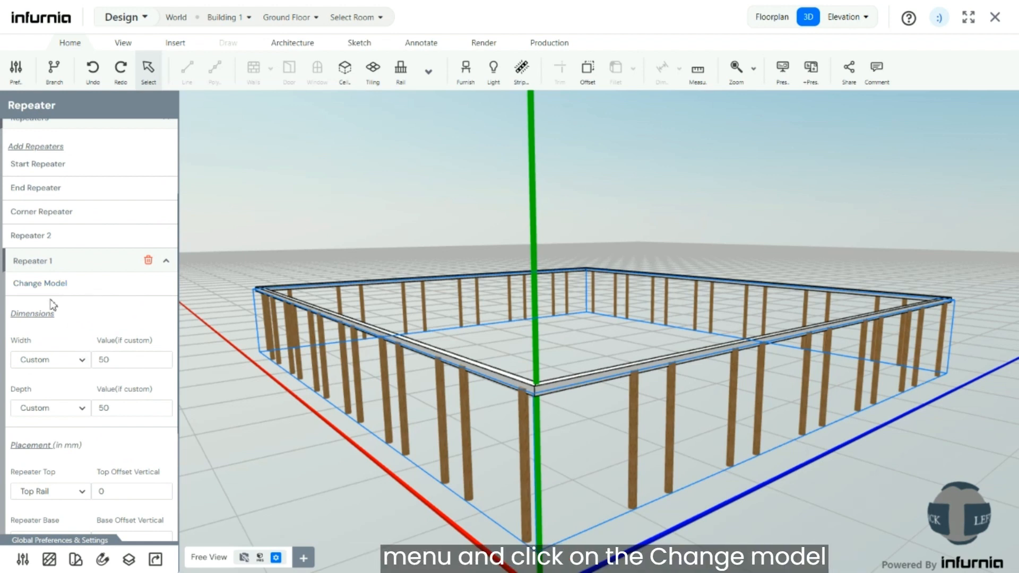
{"action": "left_click", "coordinate": [30, 286]}
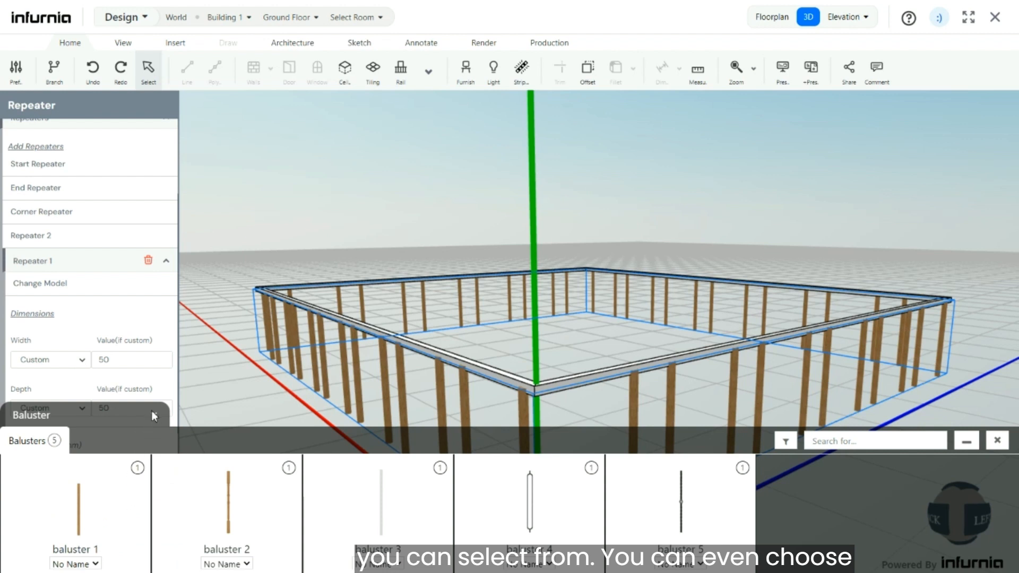
{"action": "left_click", "coordinate": [151, 410]}
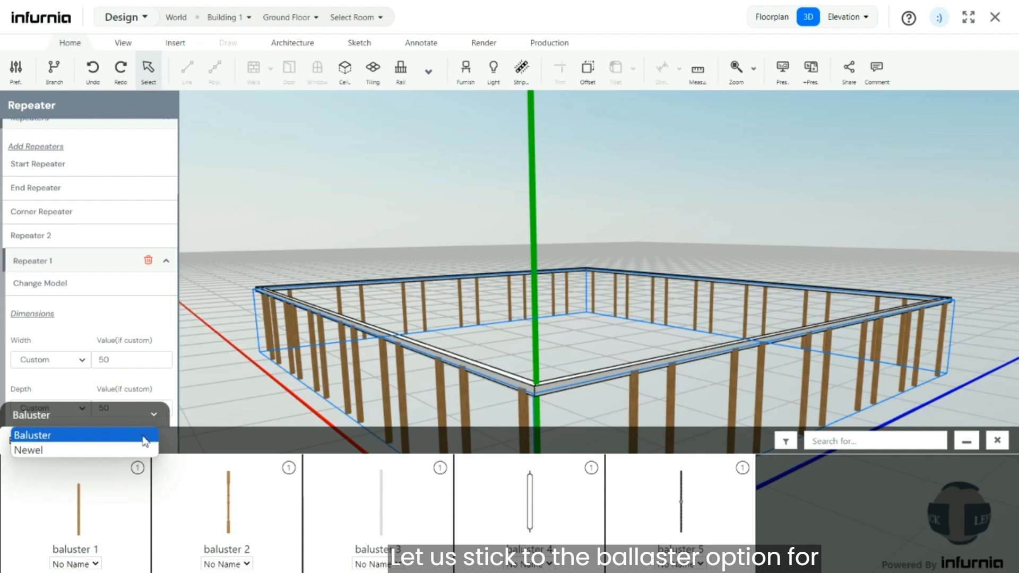
{"action": "left_click", "coordinate": [138, 434]}
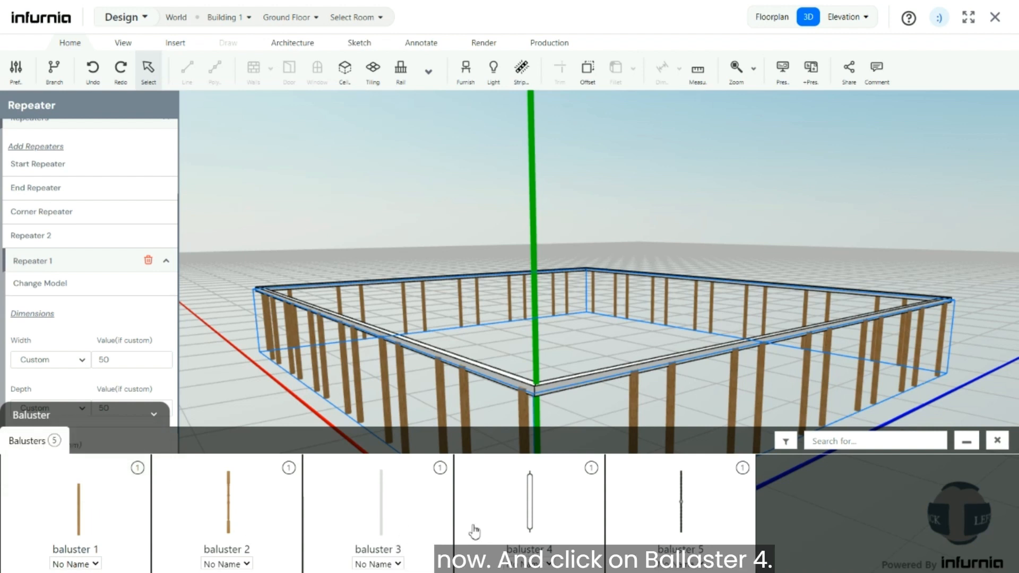
{"action": "left_click", "coordinate": [528, 512]}
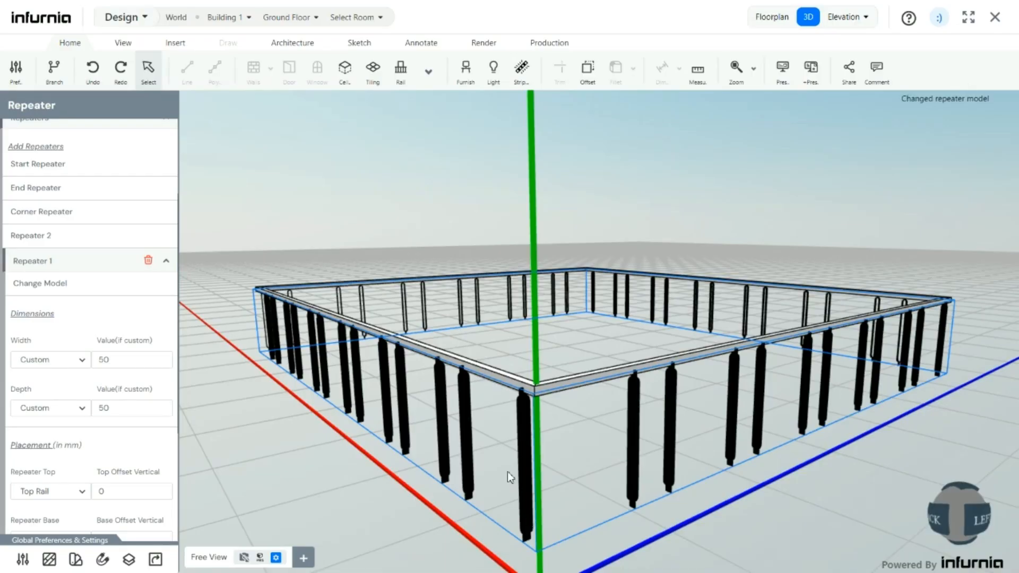
{"action": "scroll", "coordinate": [470, 457], "scroll_direction": "up", "scroll_amount": 3}
{"action": "scroll", "coordinate": [457, 457], "scroll_direction": "down", "scroll_amount": 4}
{"action": "scroll", "coordinate": [457, 457], "scroll_direction": "up", "scroll_amount": 3}
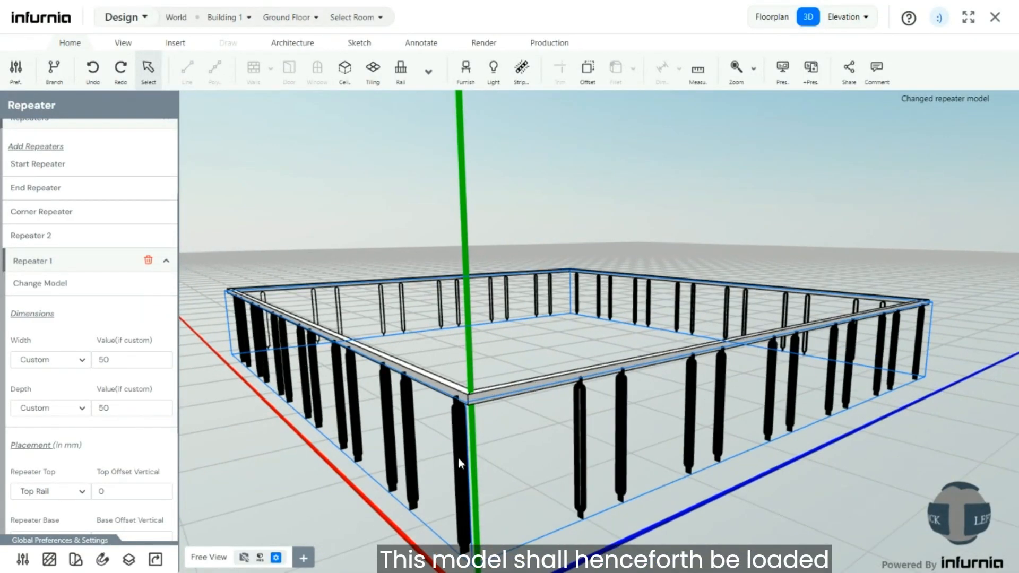
{"action": "scroll", "coordinate": [381, 467], "scroll_direction": "up", "scroll_amount": 1}
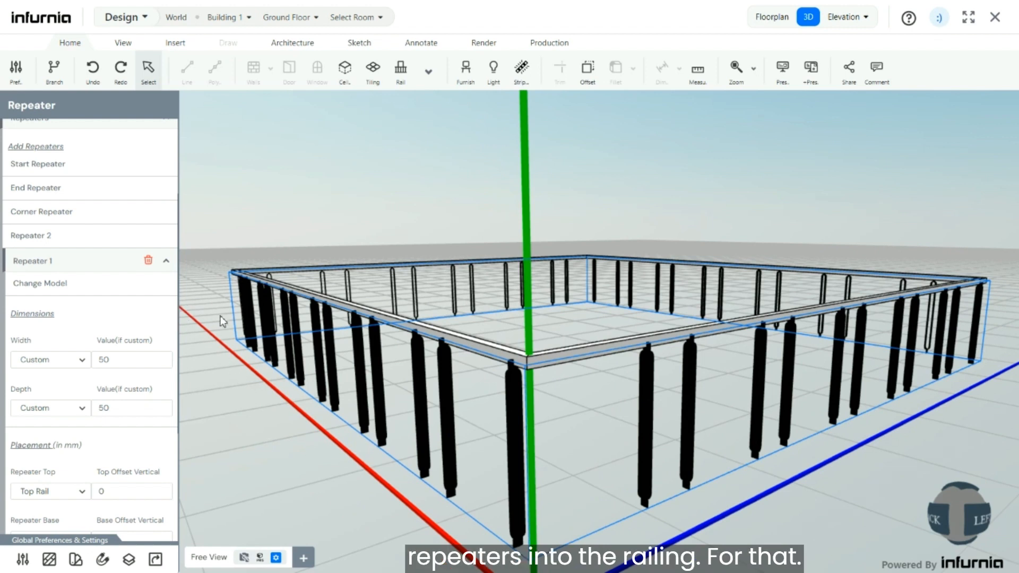
Collapse the Repeater 1 settings and add a start repeater to the railing using the newel 1 model.
{"action": "left_click", "coordinate": [166, 264]}
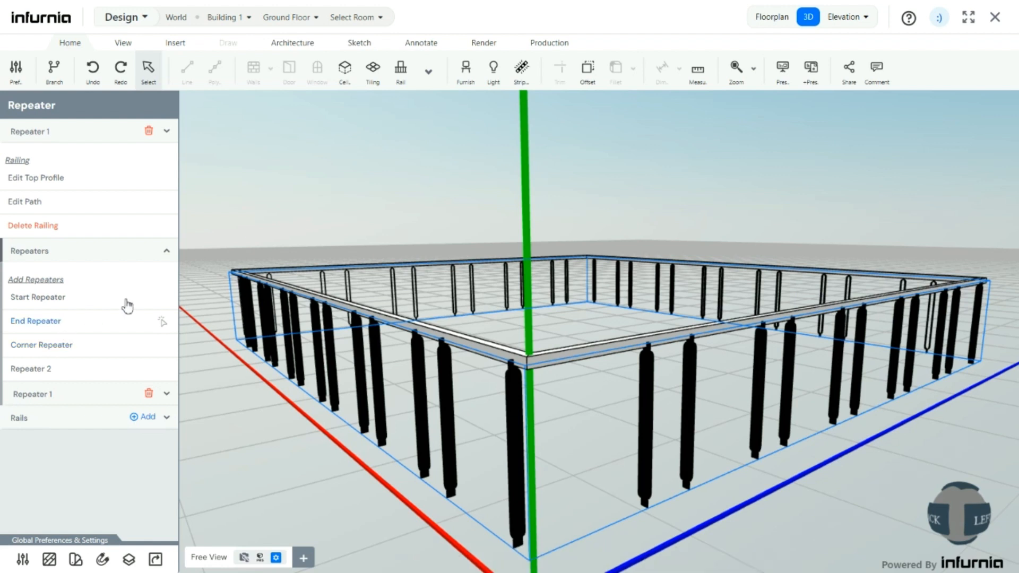
{"action": "left_click", "coordinate": [83, 301]}
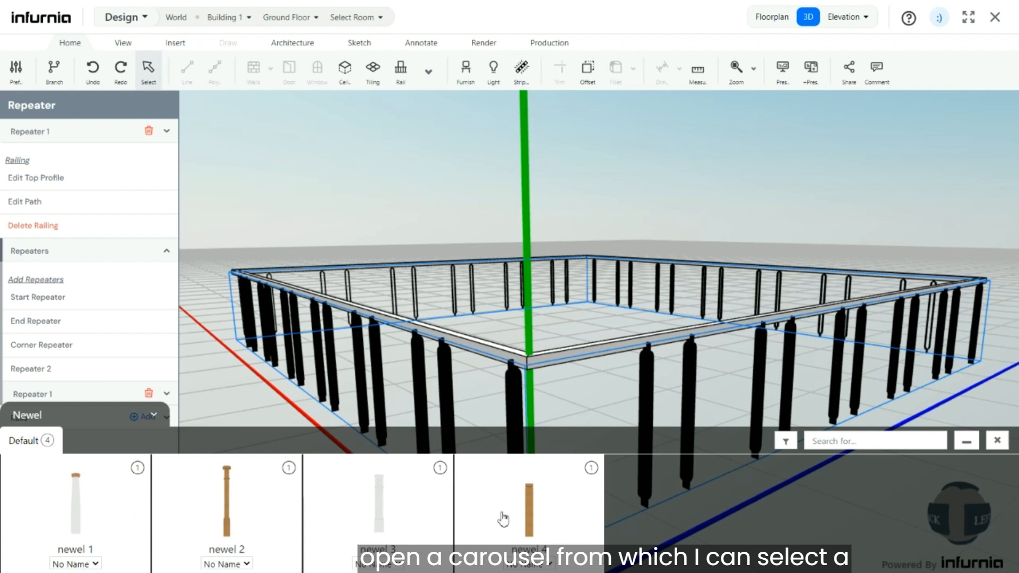
{"action": "left_click", "coordinate": [76, 517]}
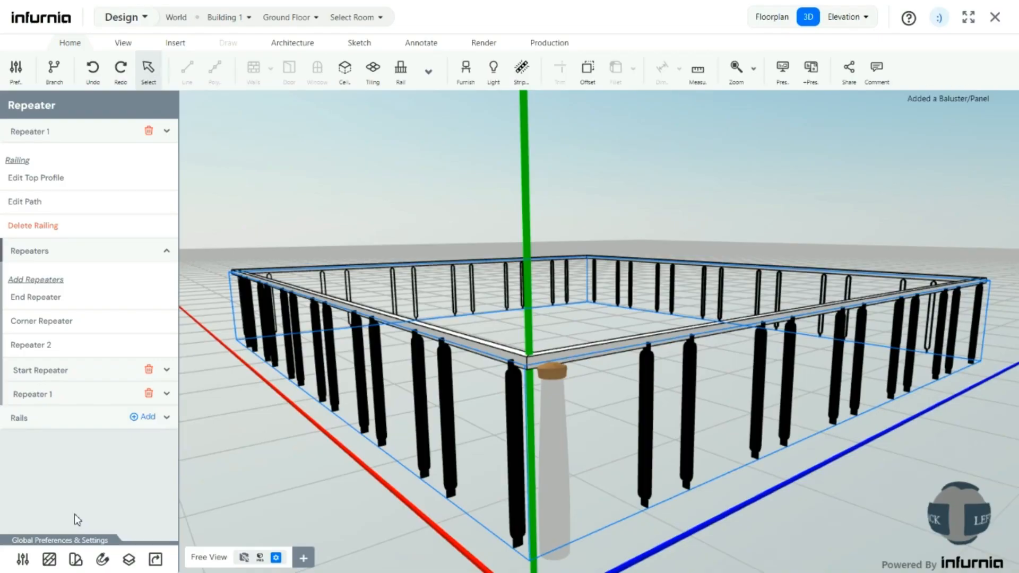
{"action": "scroll", "coordinate": [616, 348], "scroll_direction": "down", "scroll_amount": 1}
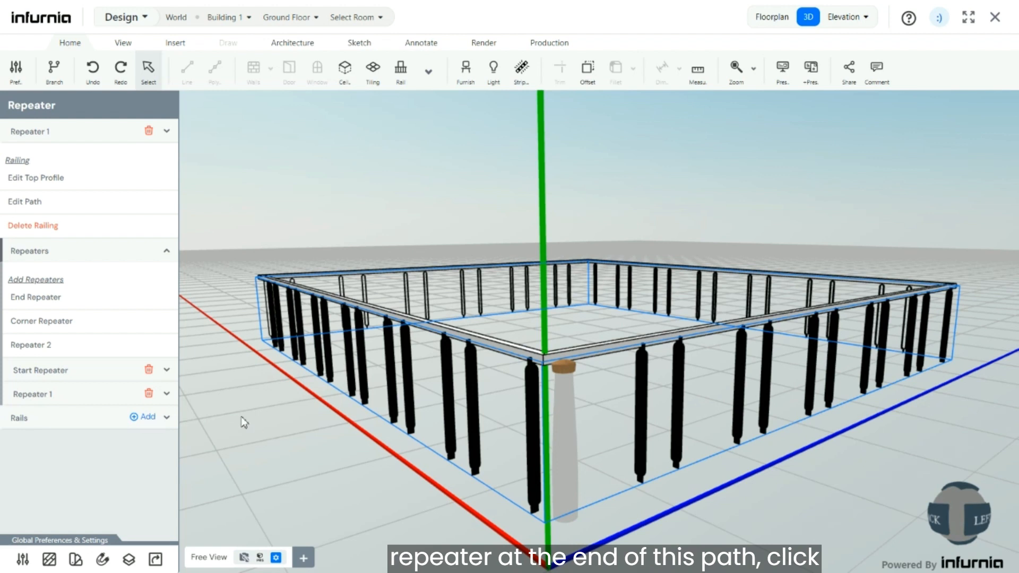
Add an end repeater to the railing path using the newel 2 model.
{"action": "left_click", "coordinate": [56, 306]}
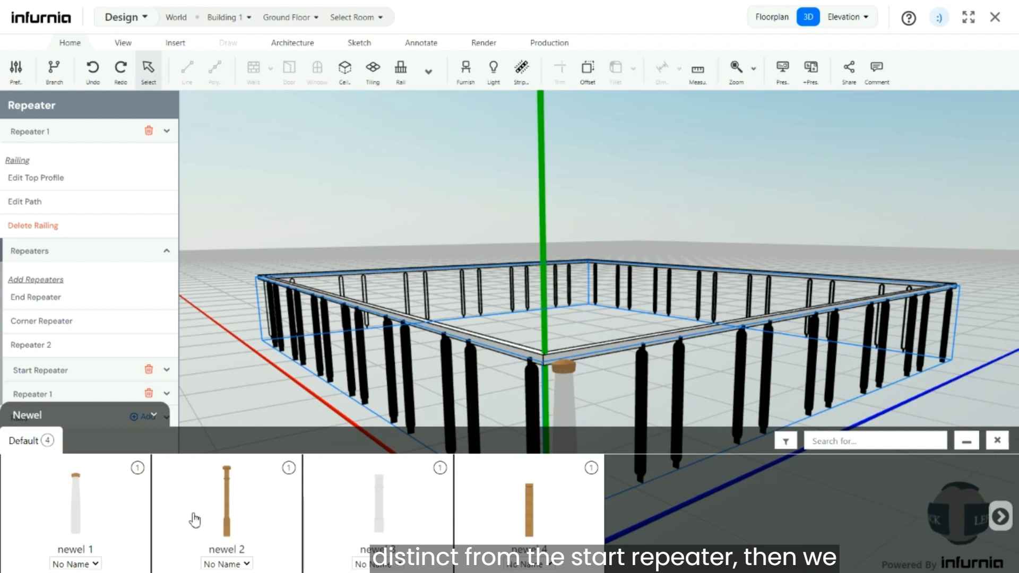
{"action": "left_click", "coordinate": [226, 525]}
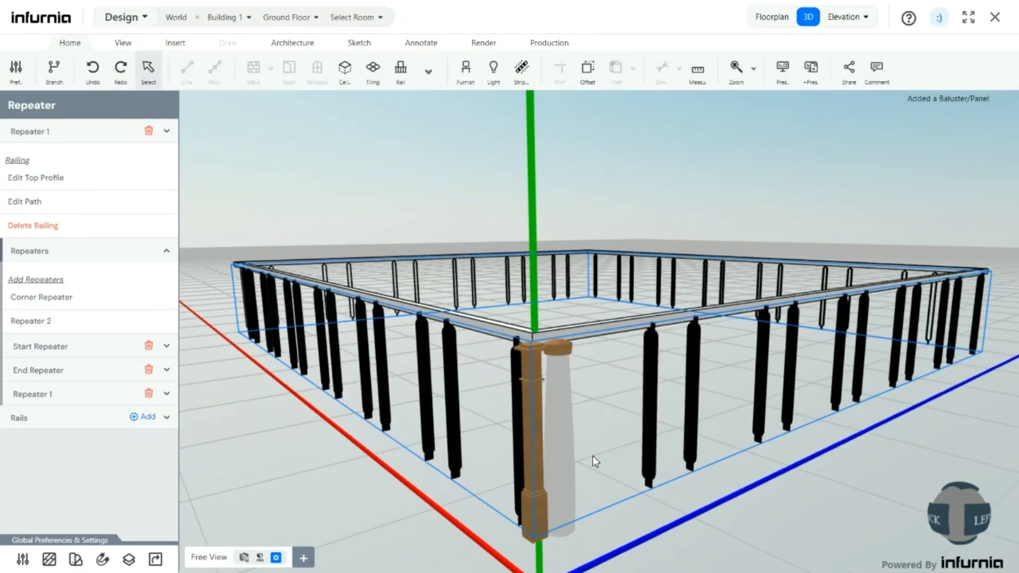
{"action": "scroll", "coordinate": [594, 460], "scroll_direction": "down", "scroll_amount": 2}
{"action": "scroll", "coordinate": [500, 479], "scroll_direction": "up", "scroll_amount": 2}
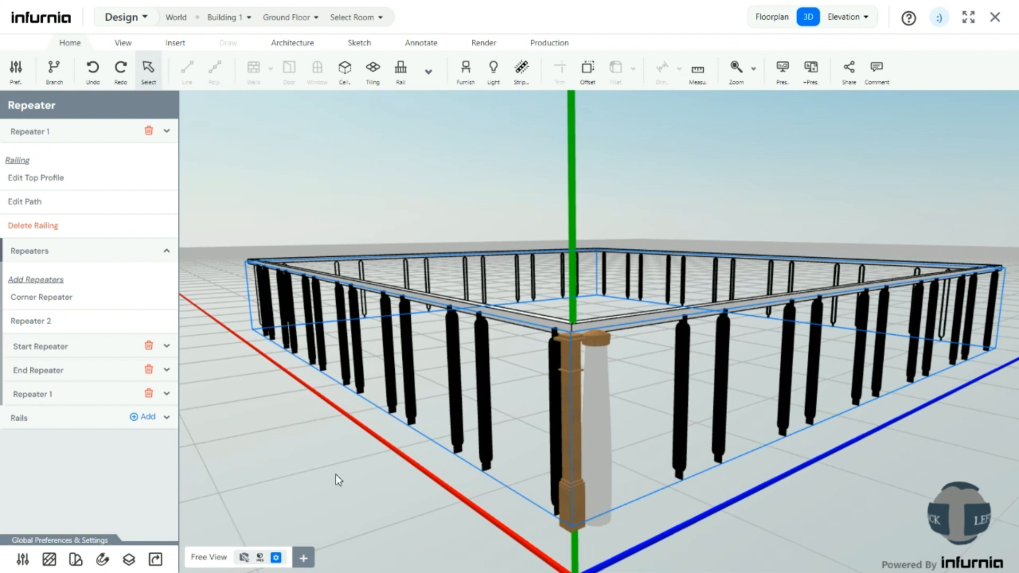
{"action": "scroll", "coordinate": [307, 461], "scroll_direction": "down", "scroll_amount": 1}
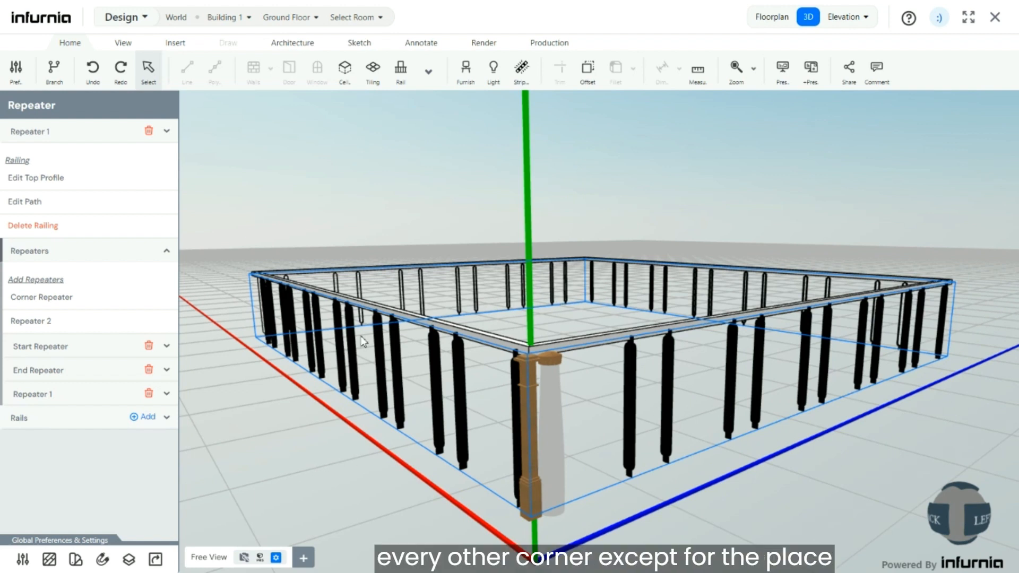
Add a corner repeater to the railing using baluster 3 from the Baluster category and inspect the far corner.
{"action": "left_click", "coordinate": [67, 298]}
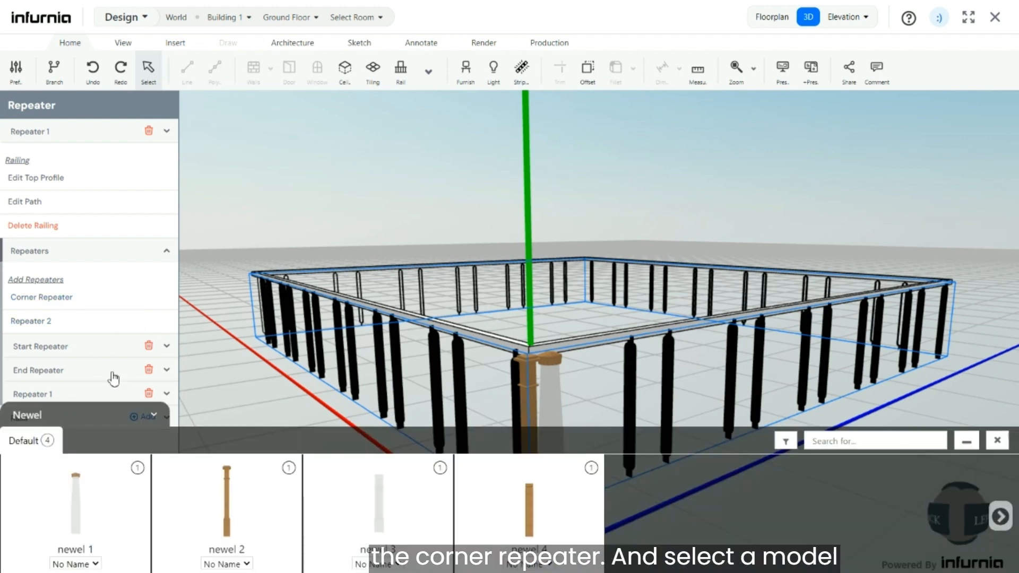
{"action": "left_click", "coordinate": [138, 415]}
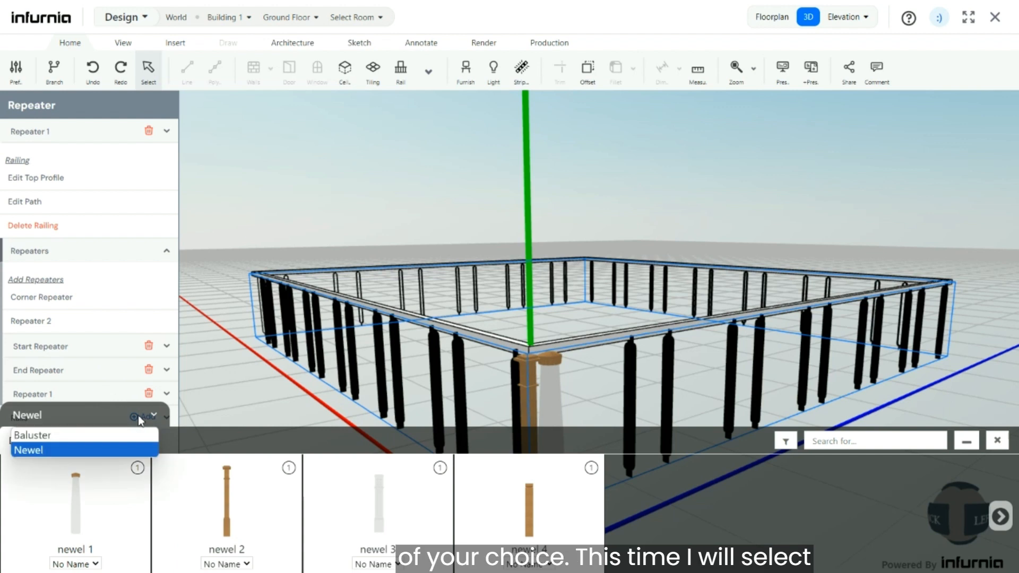
{"action": "left_click", "coordinate": [118, 435]}
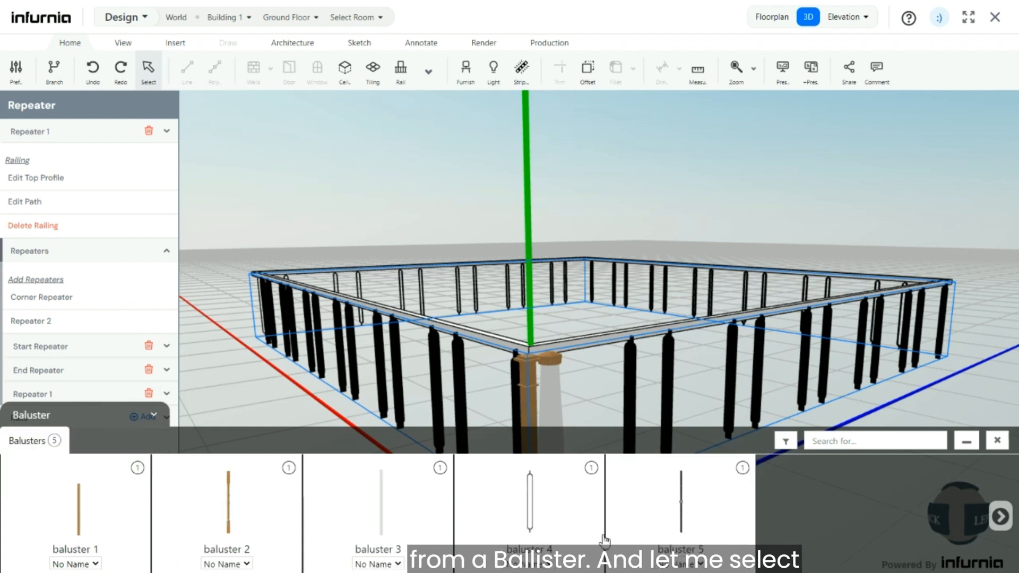
{"action": "left_click", "coordinate": [375, 523]}
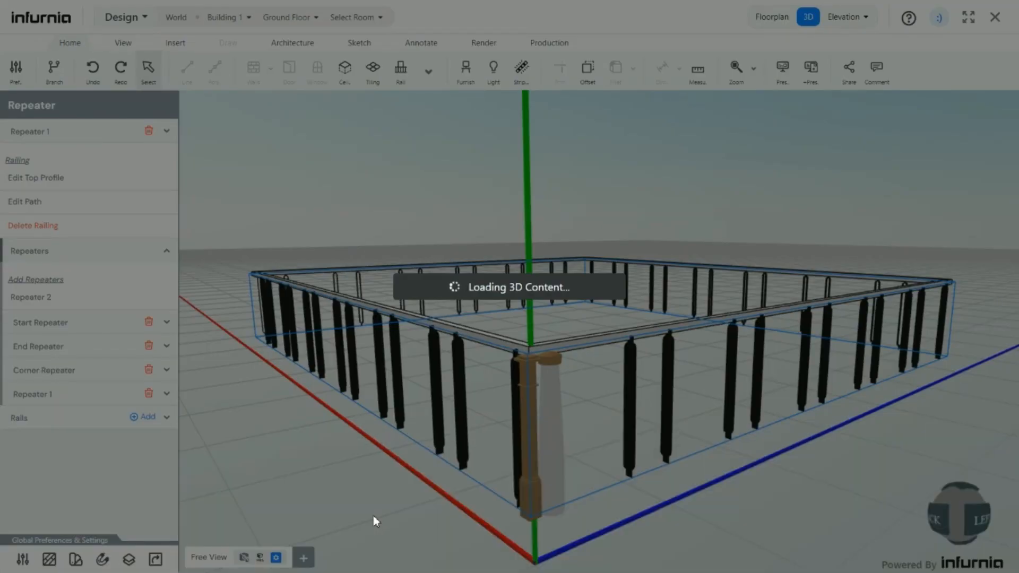
{"action": "scroll", "coordinate": [584, 263], "scroll_direction": "up", "scroll_amount": 10}
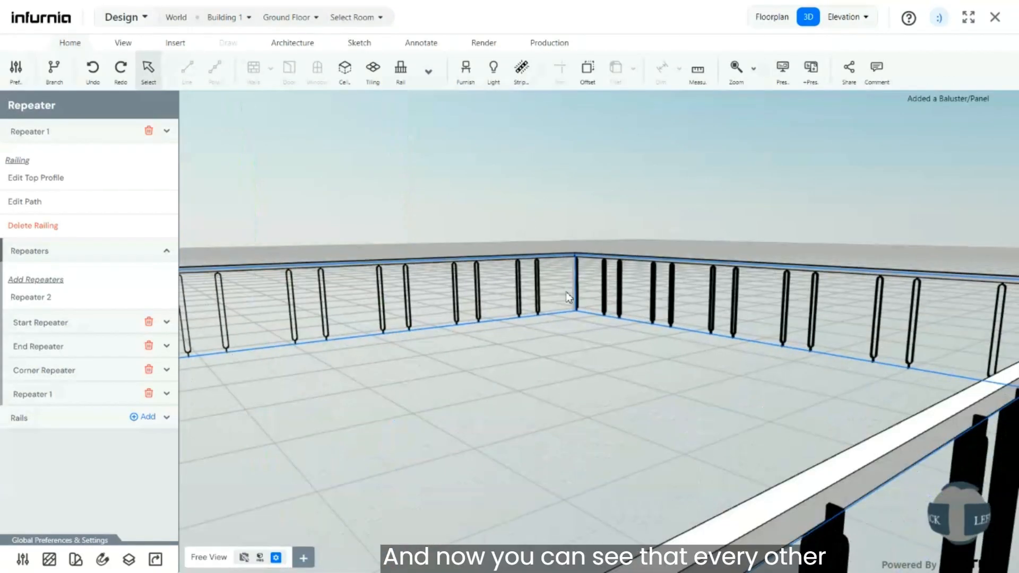
{"action": "scroll", "coordinate": [435, 275], "scroll_direction": "down", "scroll_amount": 9}
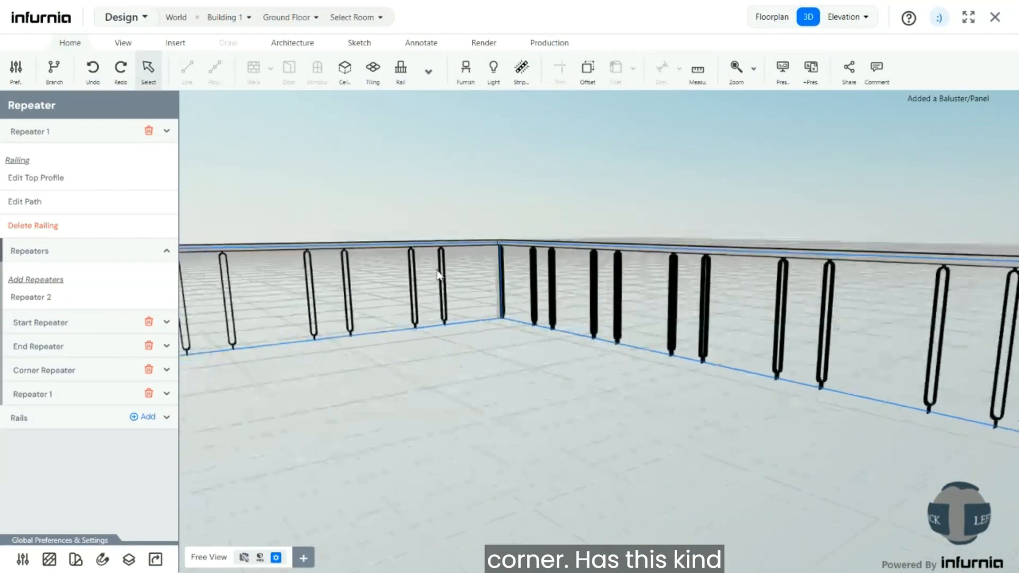
Examine the balusters at the railing's corners and the newels at its start and end point in the 3D view.
{"action": "scroll", "coordinate": [891, 313], "scroll_direction": "up", "scroll_amount": 2}
{"action": "scroll", "coordinate": [823, 300], "scroll_direction": "up", "scroll_amount": 4}
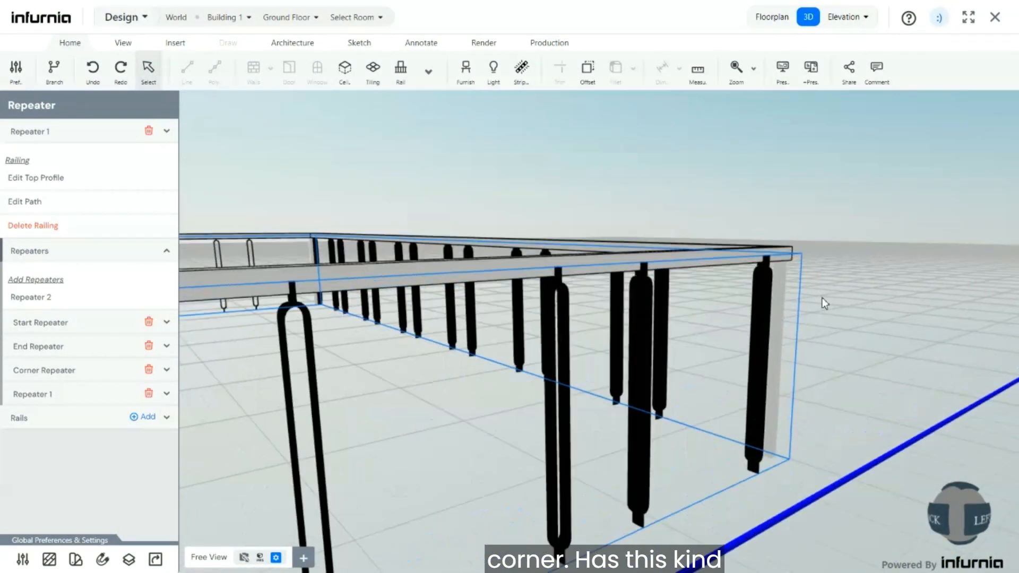
{"action": "scroll", "coordinate": [894, 337], "scroll_direction": "down", "scroll_amount": 8}
{"action": "scroll", "coordinate": [904, 344], "scroll_direction": "down", "scroll_amount": 1}
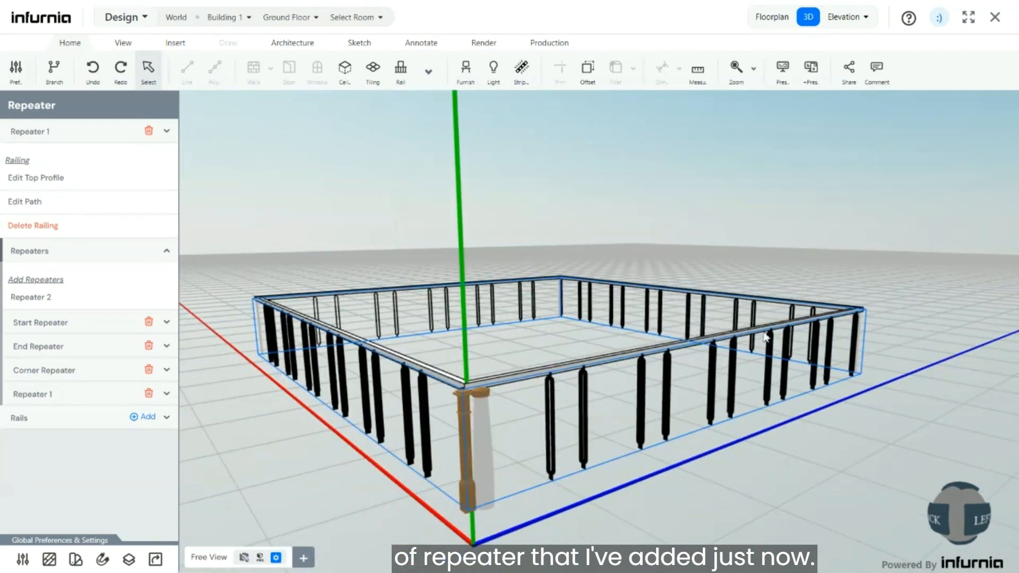
{"action": "scroll", "coordinate": [449, 518], "scroll_direction": "up", "scroll_amount": 1}
{"action": "scroll", "coordinate": [452, 518], "scroll_direction": "up", "scroll_amount": 1}
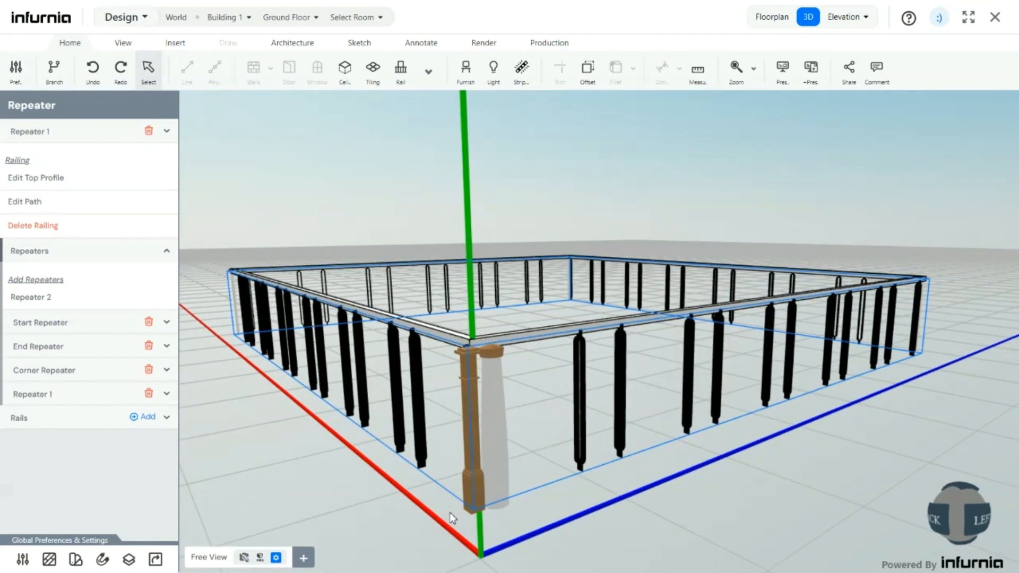
{"action": "scroll", "coordinate": [457, 477], "scroll_direction": "down", "scroll_amount": 1}
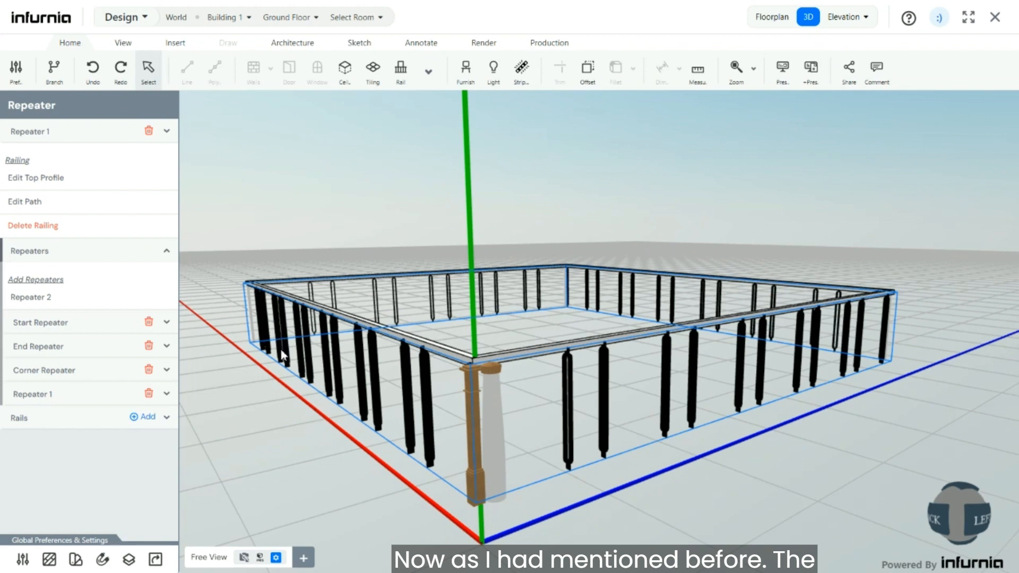
{"action": "scroll", "coordinate": [281, 350], "scroll_direction": "up", "scroll_amount": 1}
{"action": "scroll", "coordinate": [456, 317], "scroll_direction": "down", "scroll_amount": 1}
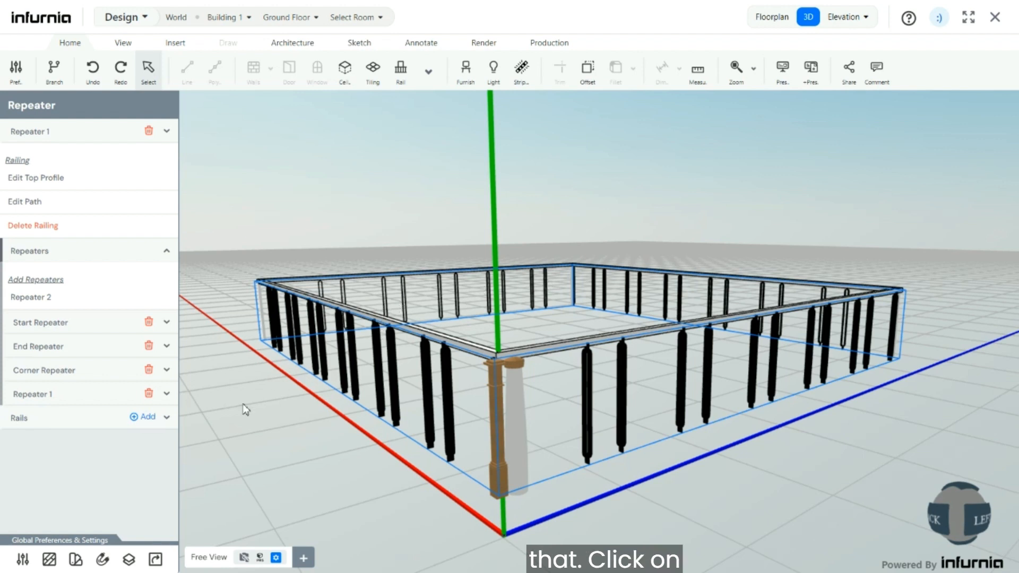
Add Repeater 2 along the railing path using the newel 2 model from the Newel category.
{"action": "left_click", "coordinate": [44, 300]}
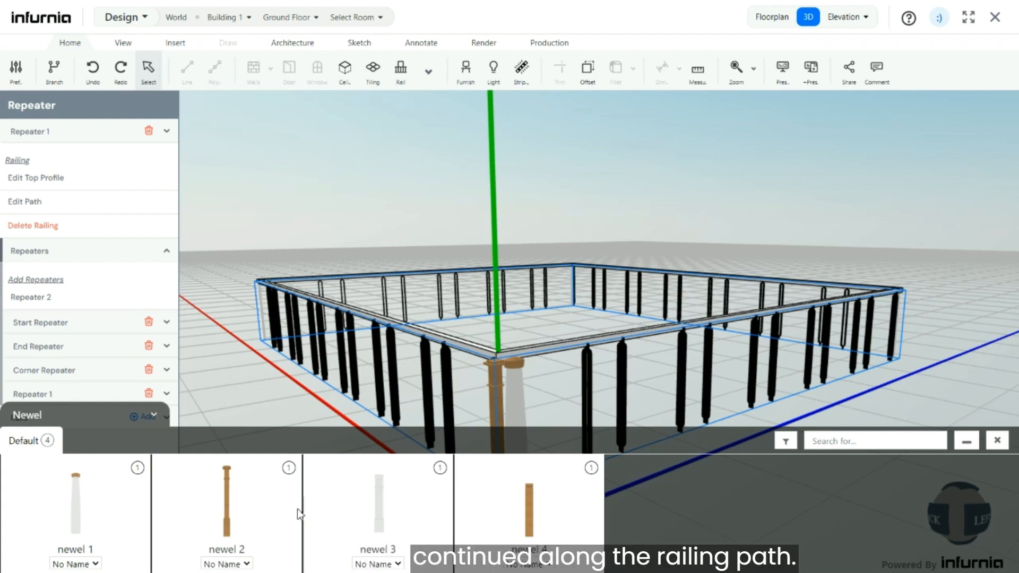
{"action": "left_click", "coordinate": [228, 510]}
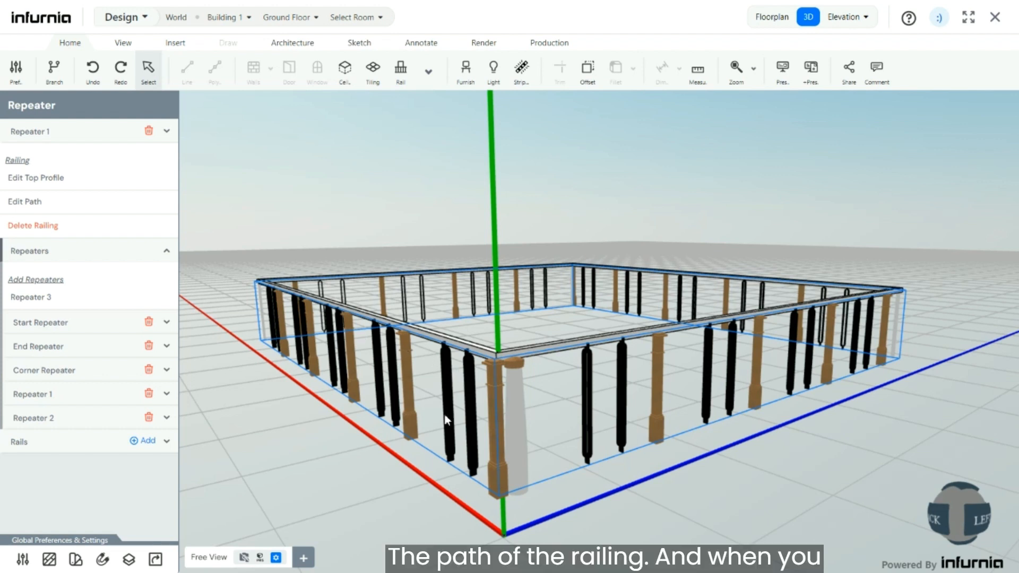
Expand the Repeater 2 settings and review its dimensions, placement and gap properties.
{"action": "left_click", "coordinate": [166, 419]}
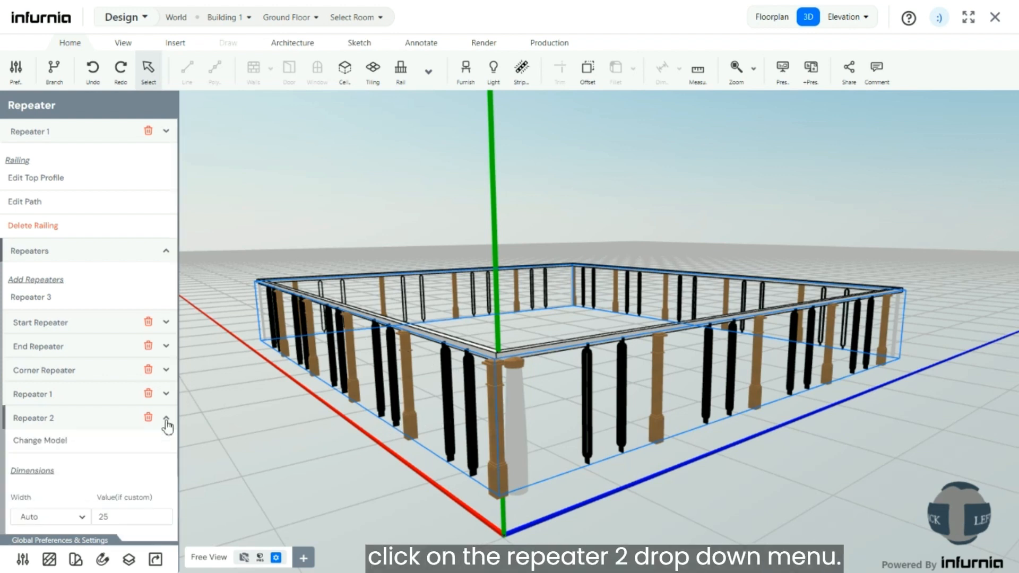
{"action": "scroll", "coordinate": [151, 425], "scroll_direction": "down", "scroll_amount": 4}
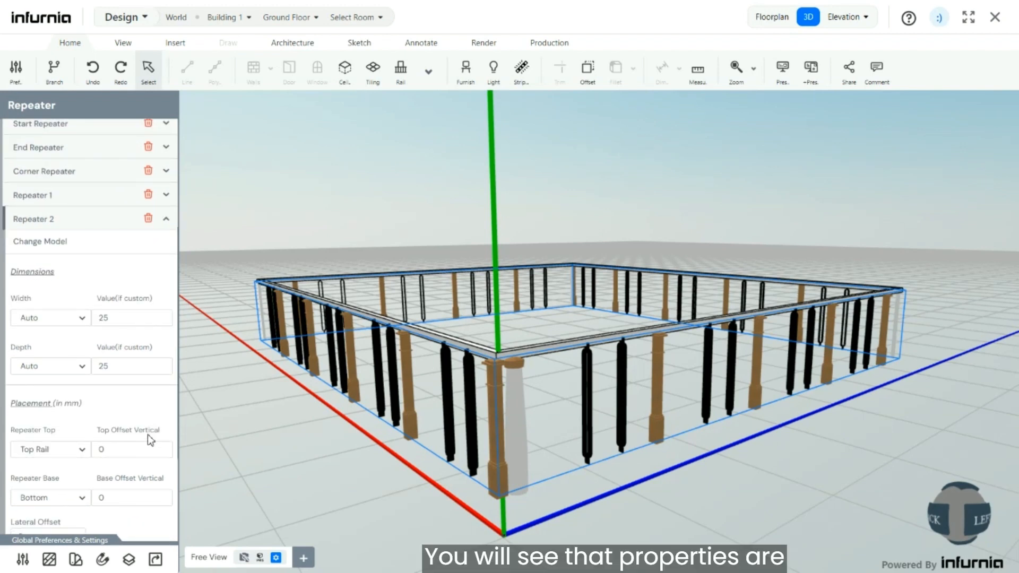
{"action": "scroll", "coordinate": [147, 434], "scroll_direction": "down", "scroll_amount": 1}
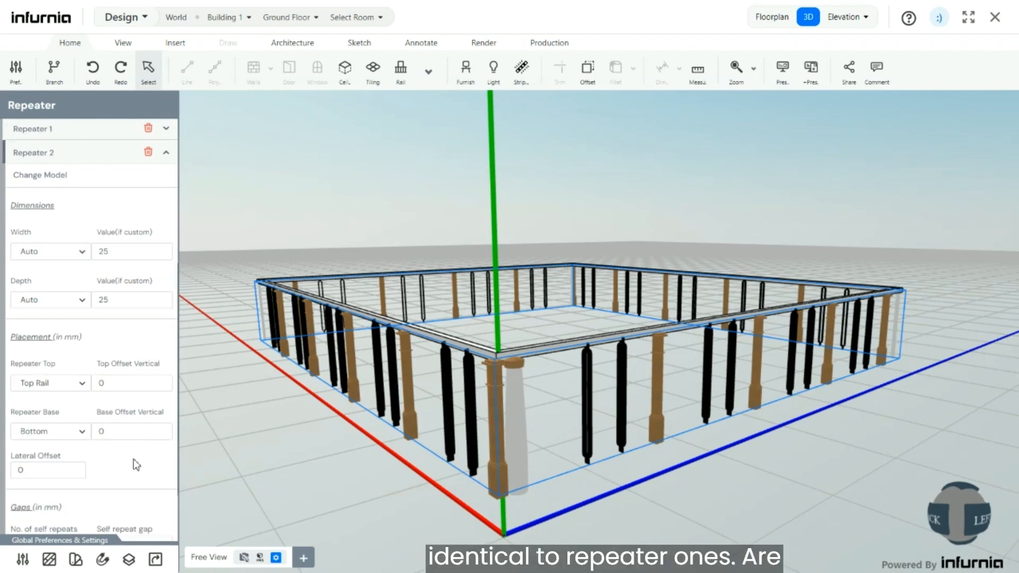
{"action": "scroll", "coordinate": [130, 468], "scroll_direction": "down", "scroll_amount": 1}
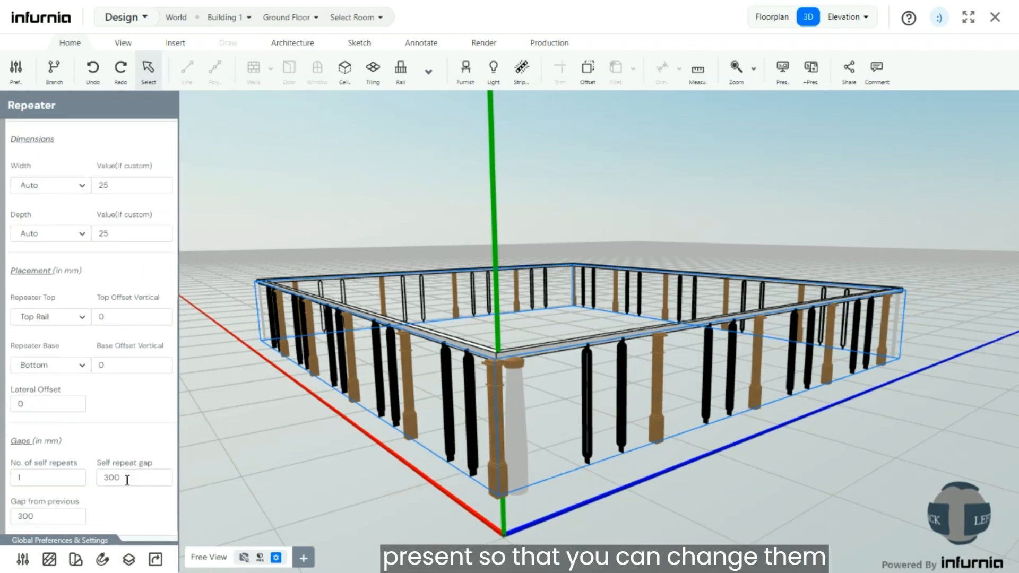
{"action": "scroll", "coordinate": [128, 508], "scroll_direction": "down", "scroll_amount": 1}
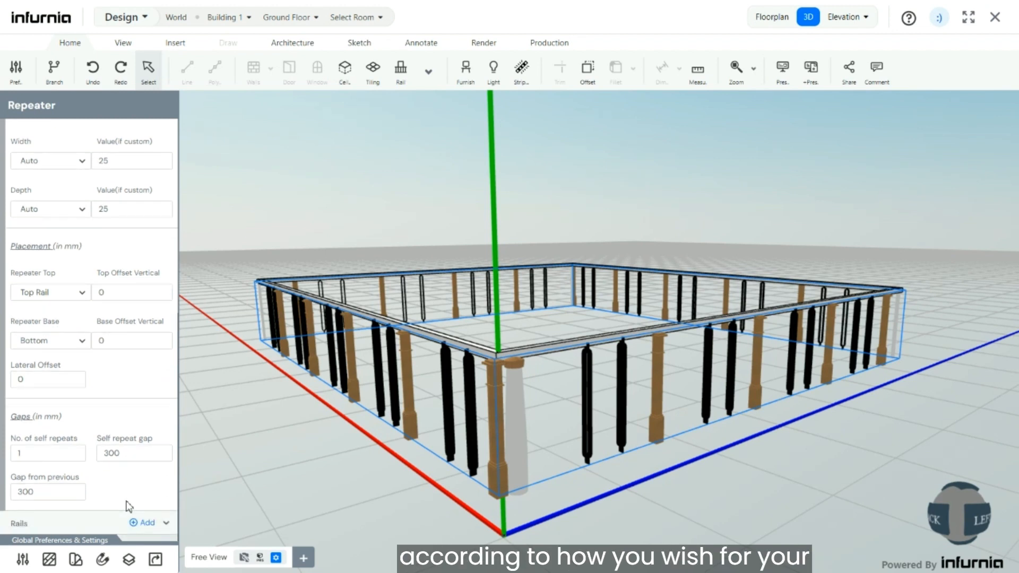